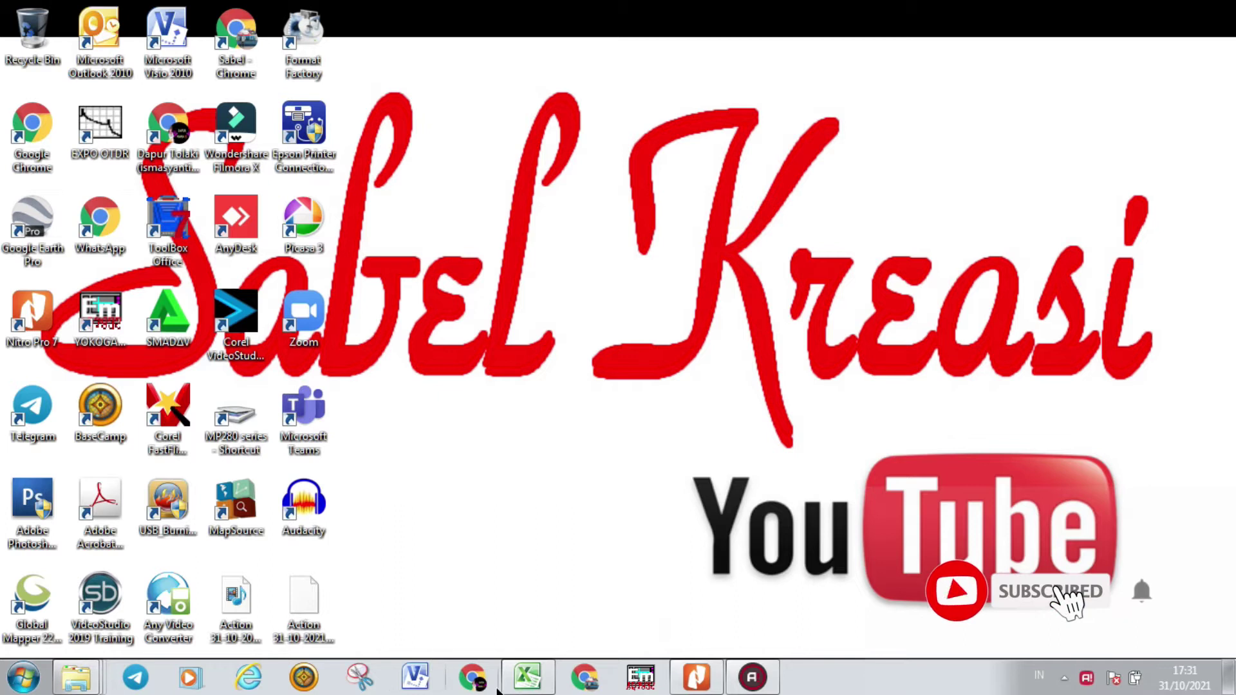
# Review the 1310 nm distance and total loss of cores 1 and 2 (E9:F10) in the summary form
pyautogui.click(535, 681)
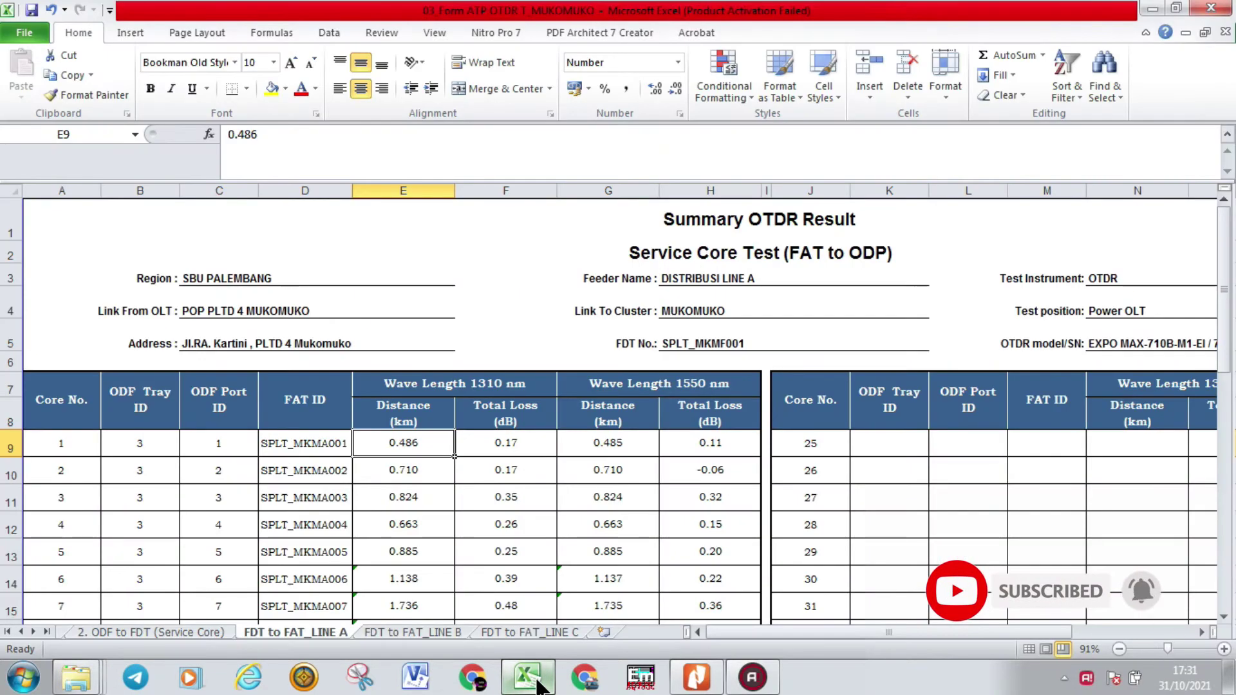
pyautogui.moveTo(1228, 284); pyautogui.dragTo(1228, 278)
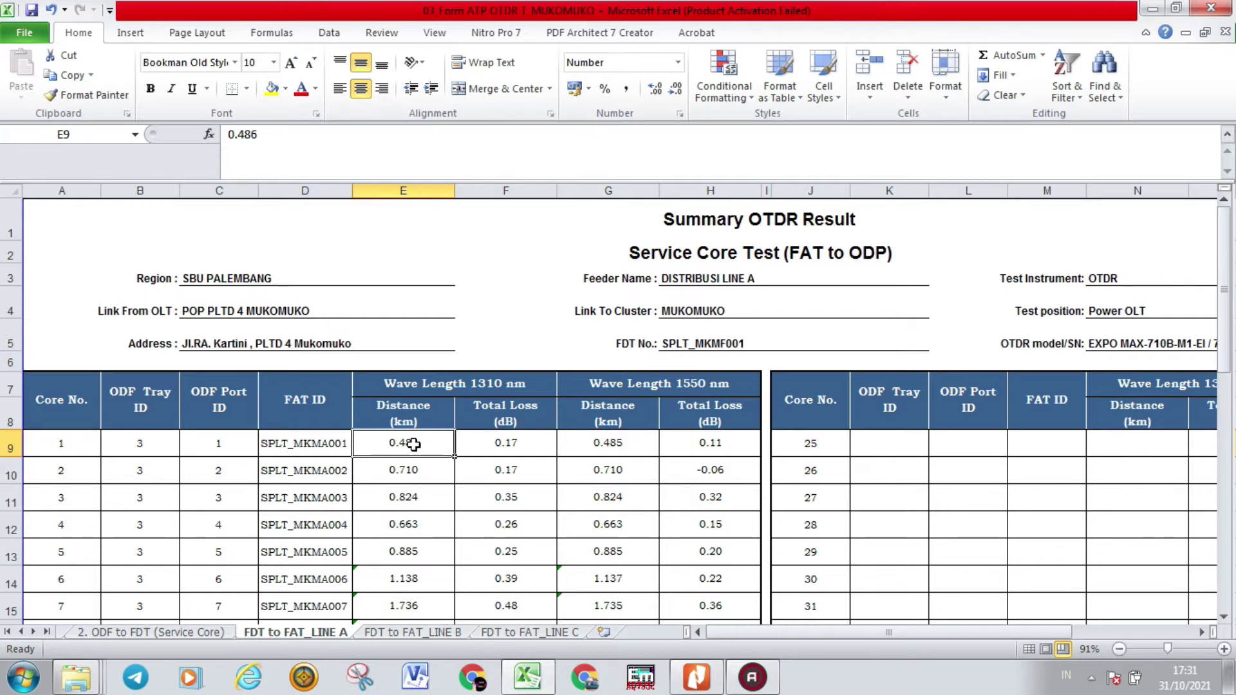
pyautogui.click(513, 442)
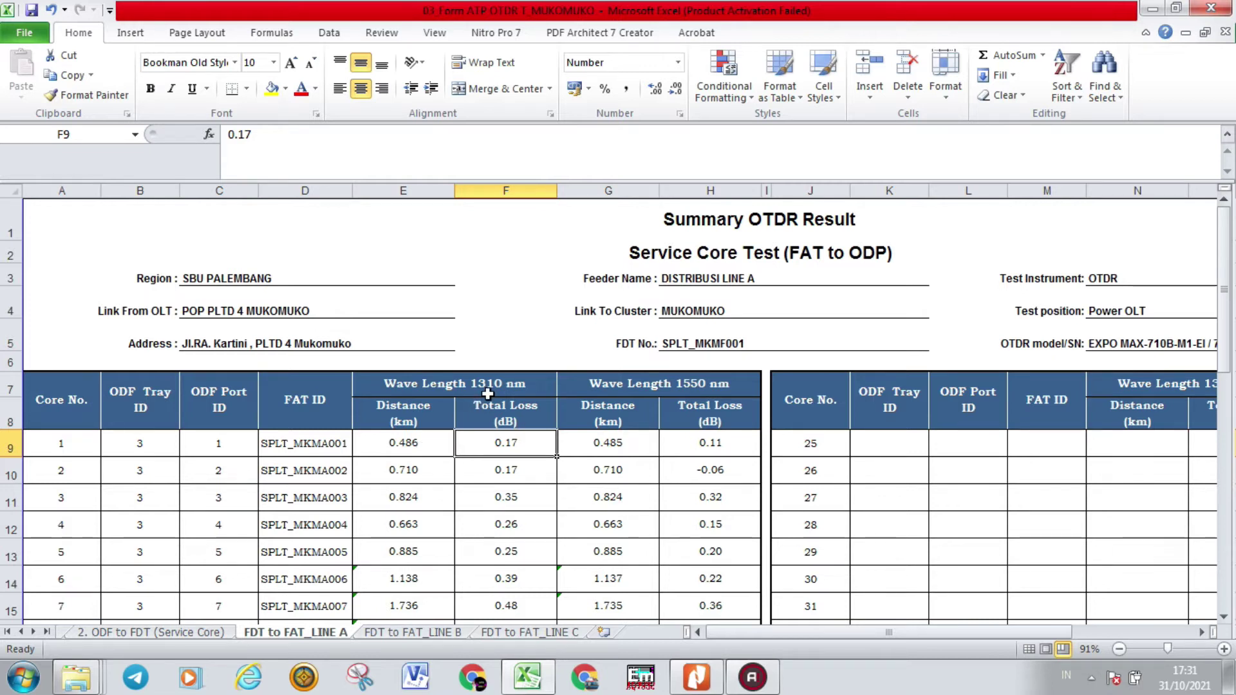
pyautogui.click(420, 441)
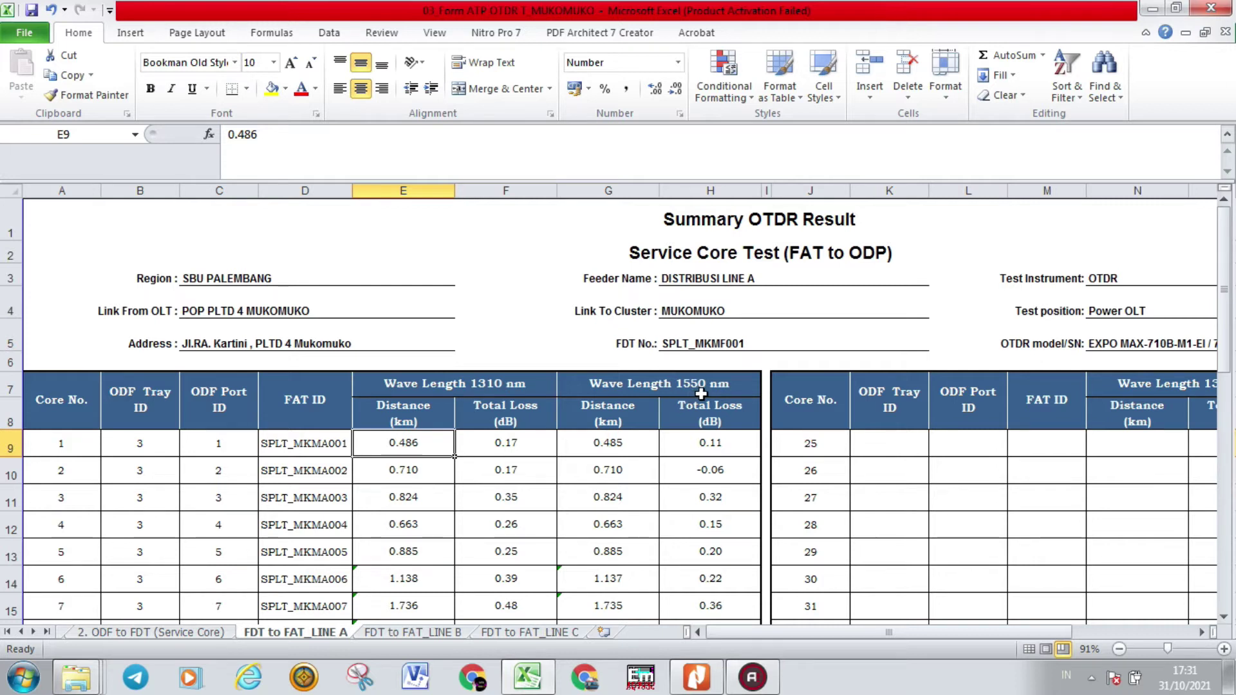
pyautogui.click(548, 474)
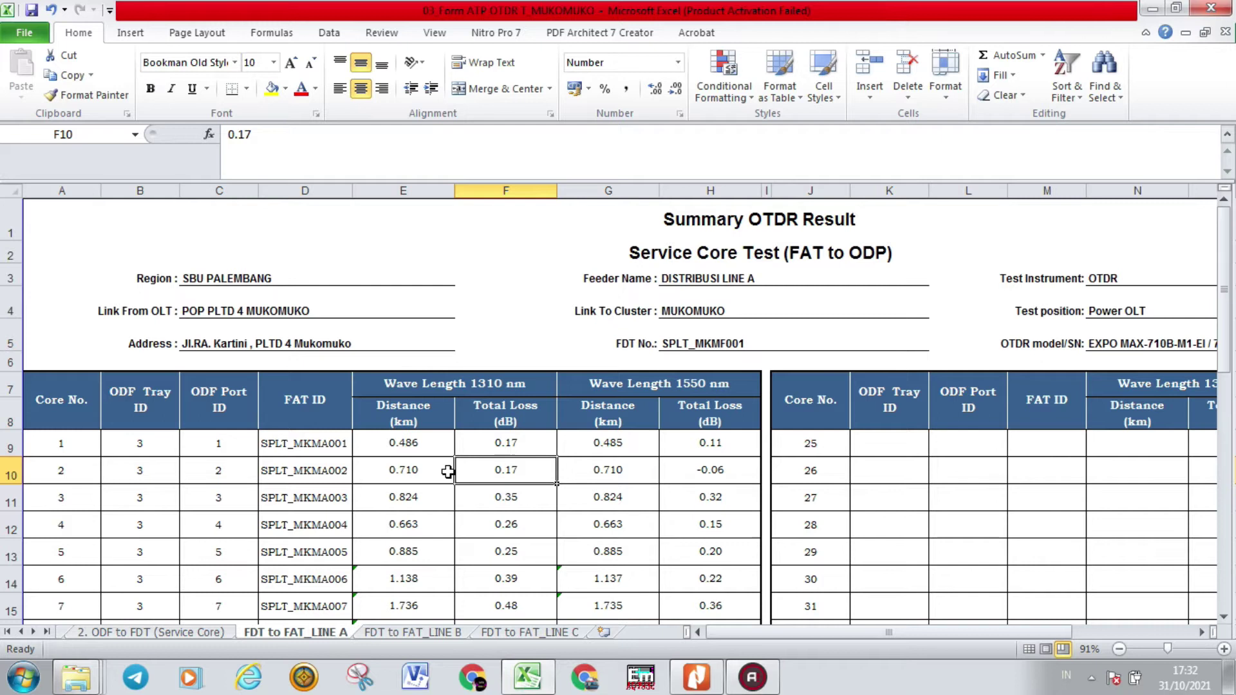
pyautogui.click(434, 470)
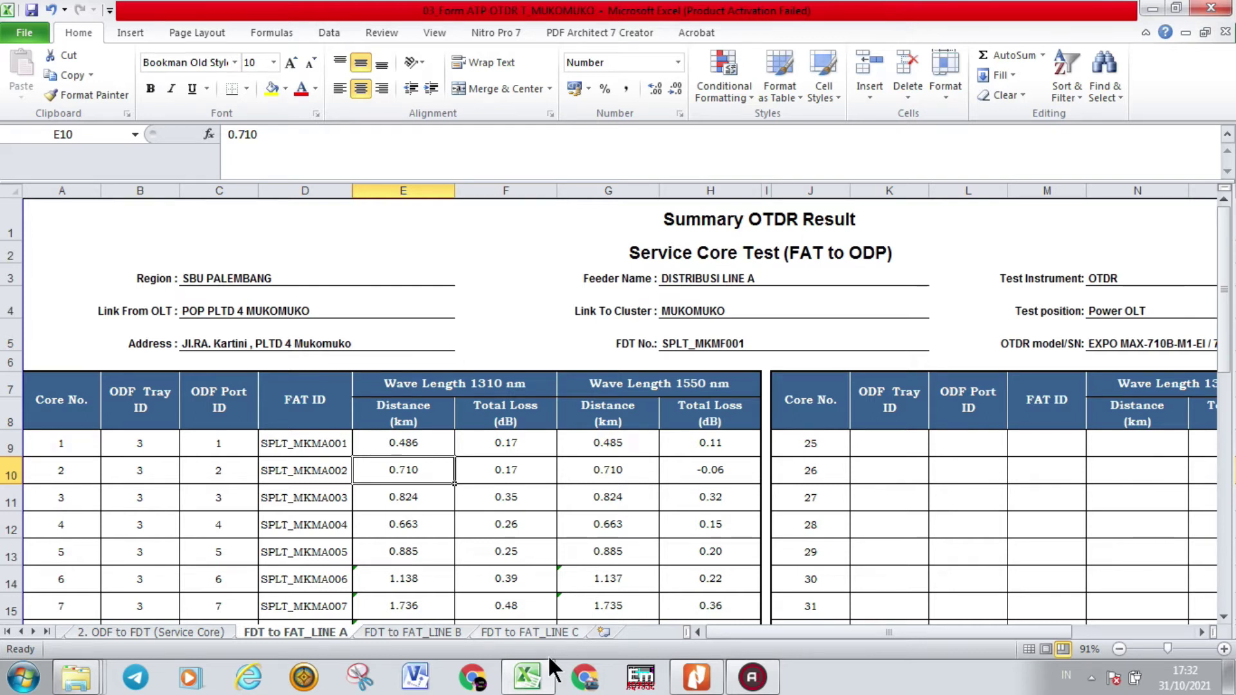
pyautogui.moveTo(697, 678)
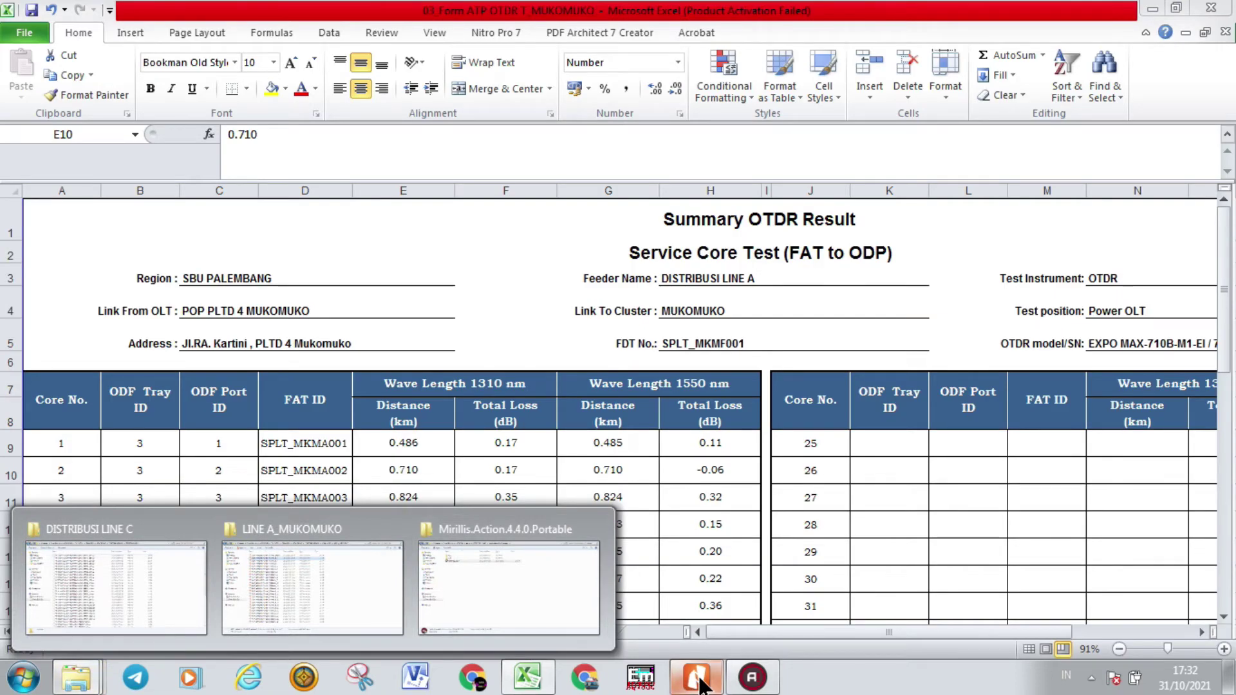
# Bring up the OTDR report PDF and view its 0.173 dB span loss over 0.4861 km
pyautogui.click(696, 676)
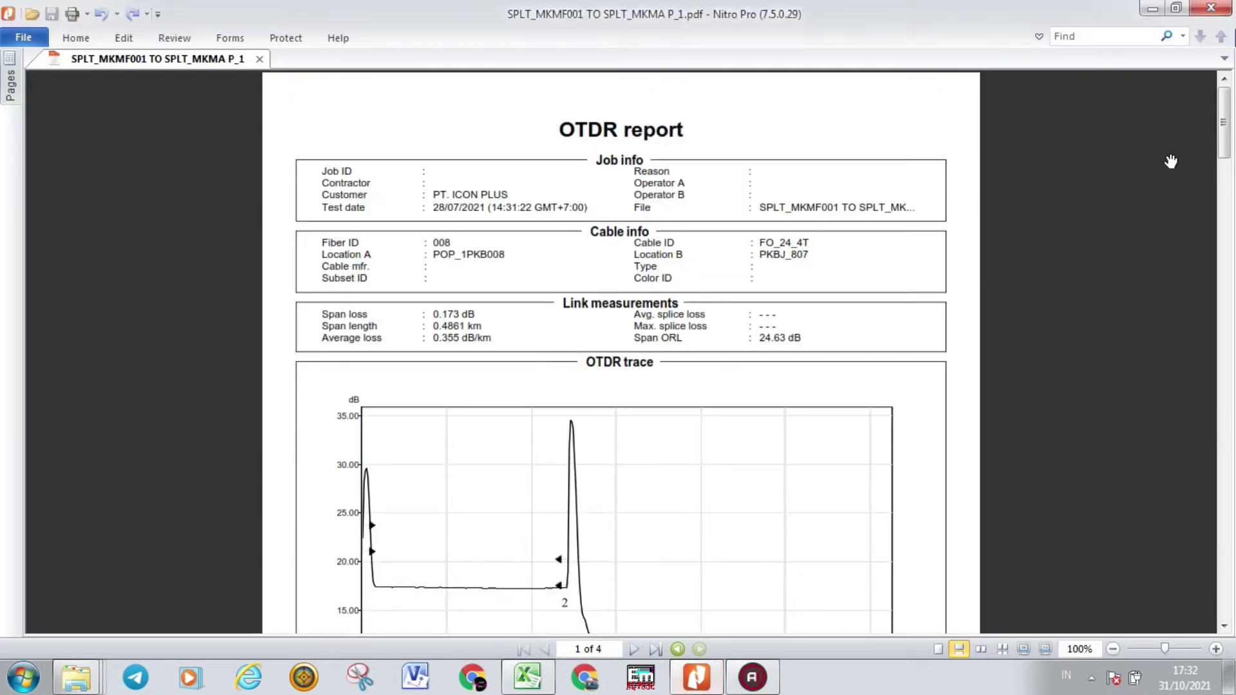
pyautogui.moveTo(1227, 145); pyautogui.dragTo(1226, 152)
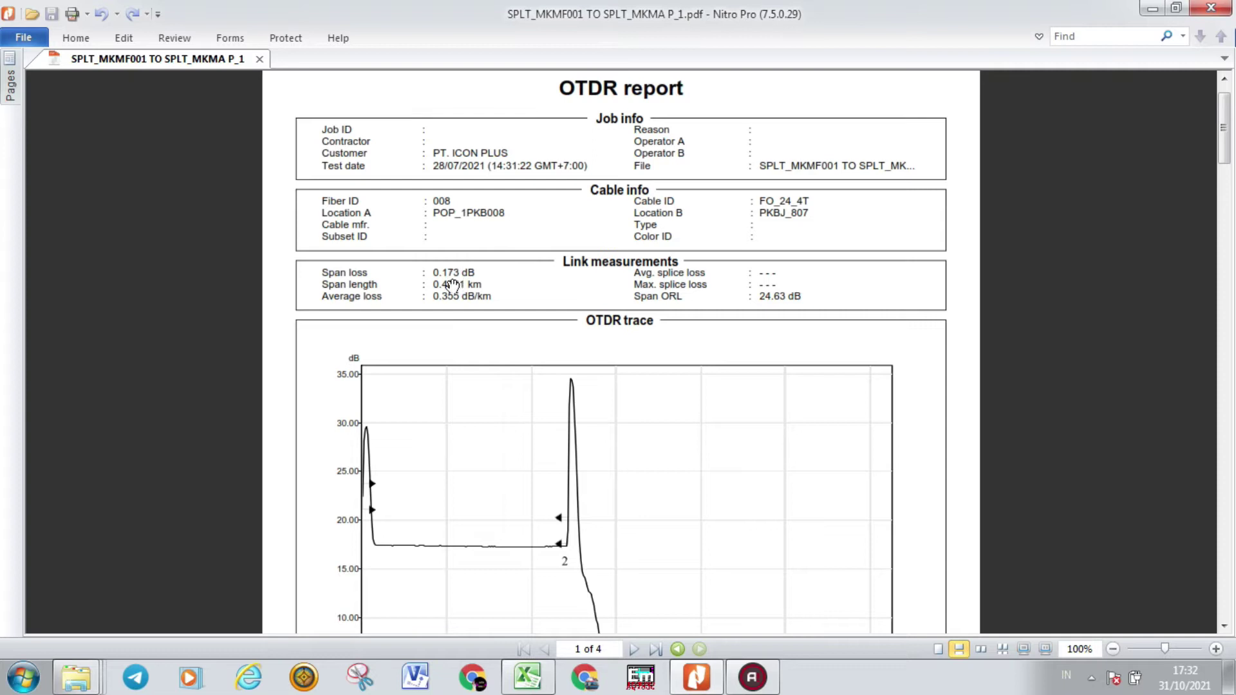
# Restore Excel, then minimise it to reveal the D:\APLIKASI\OTDR EDIT folder
pyautogui.click(529, 682)
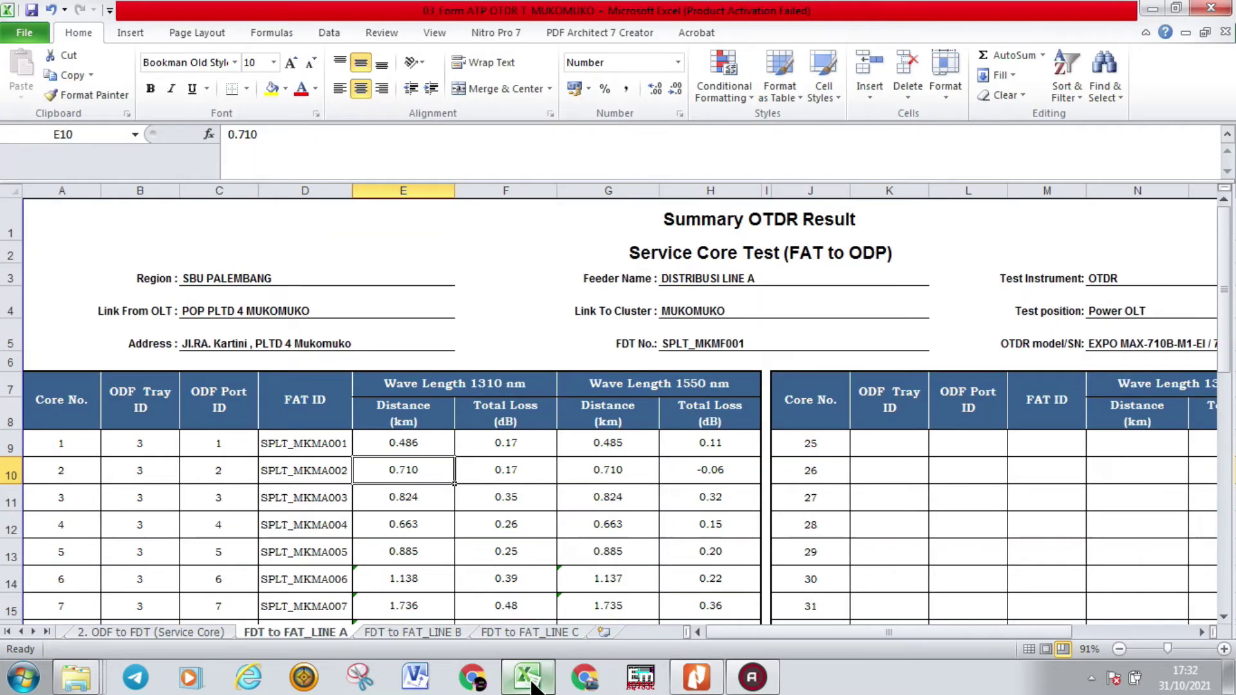
pyautogui.click(529, 682)
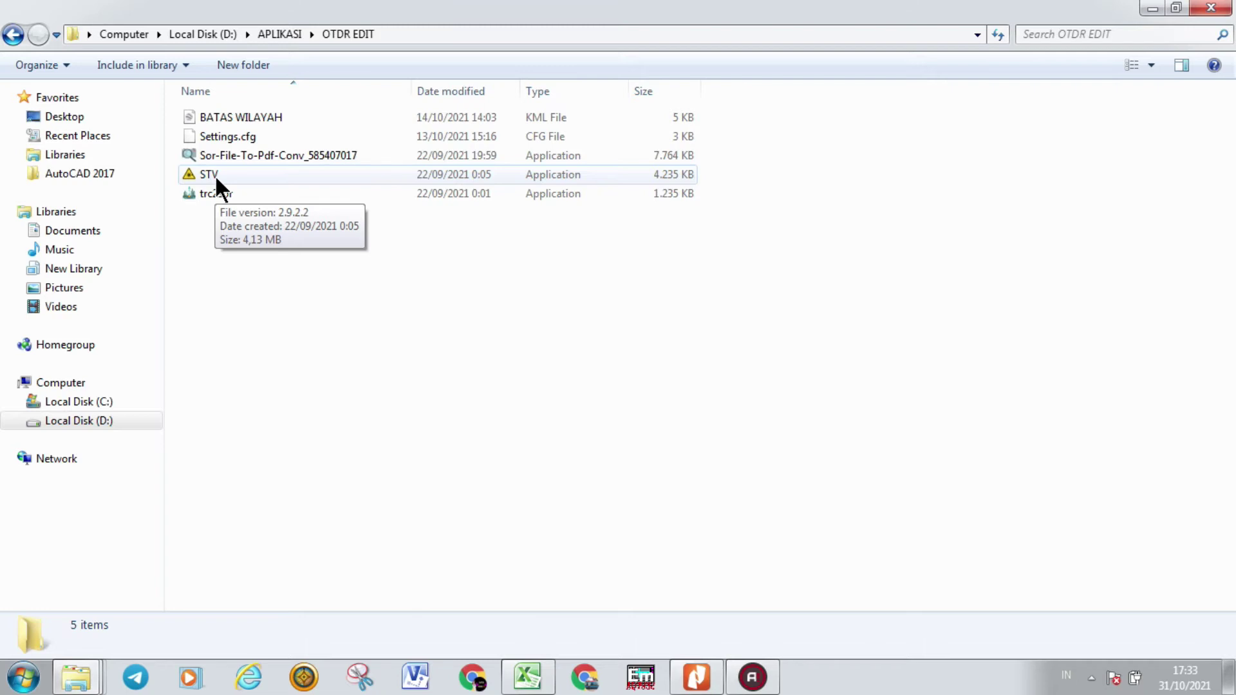
# Run STV from the OTDR EDIT folder, allowing it past the security warning
pyautogui.click(225, 175)
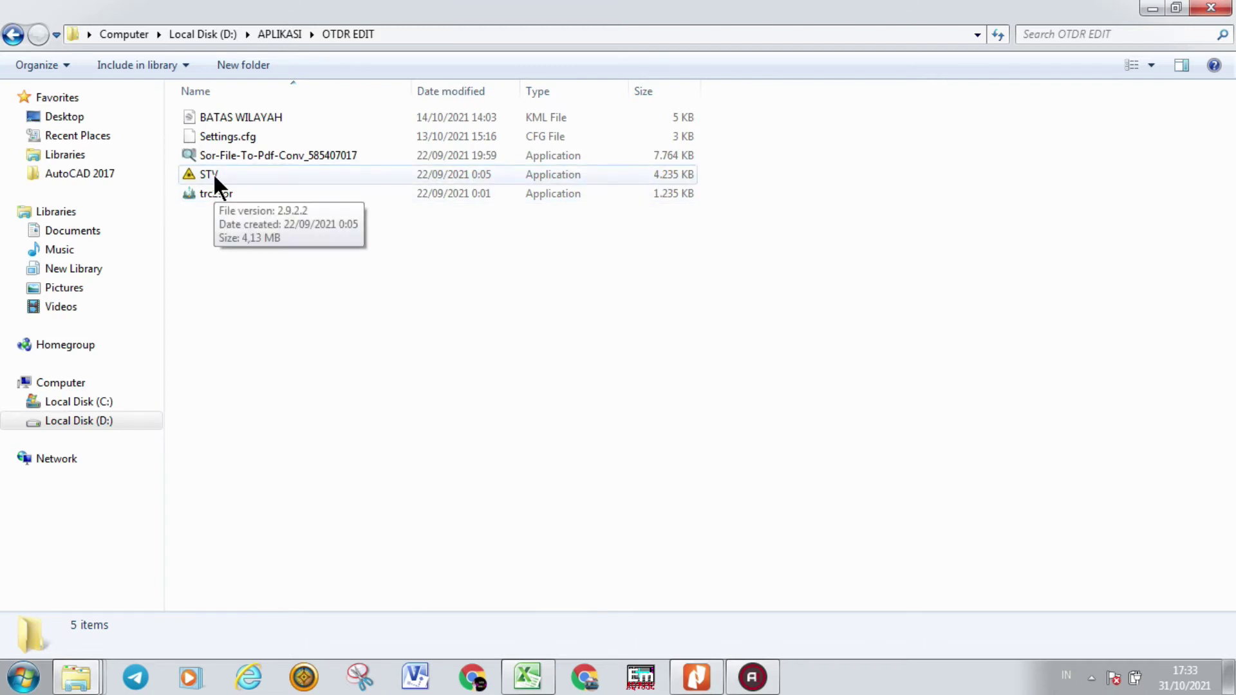
pyautogui.doubleClick(214, 174)
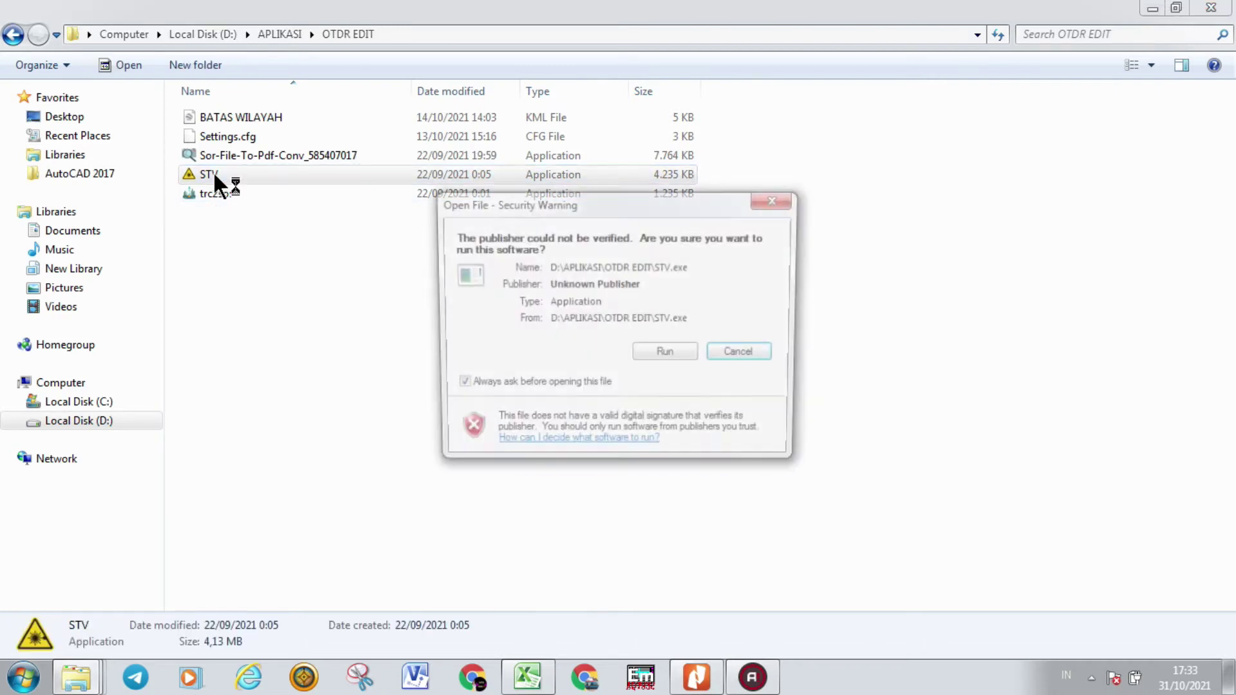
pyautogui.click(683, 358)
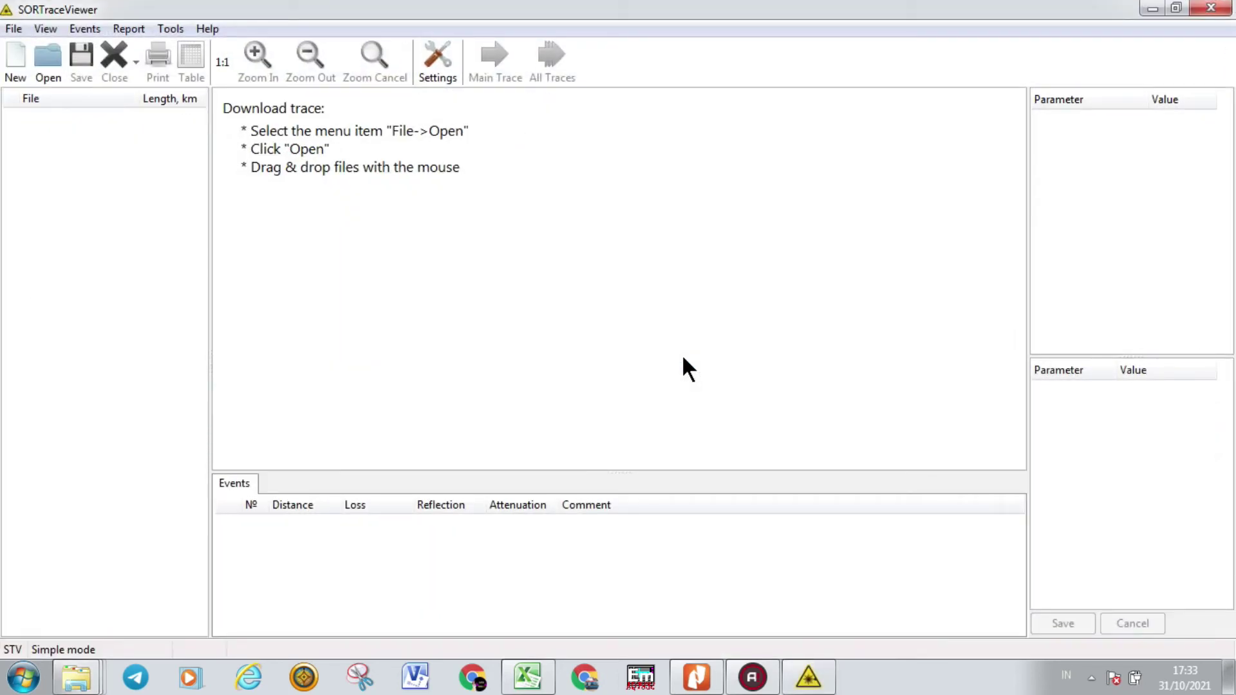
# Browse the Open dialog on Local Disk (D:) to the DISTRIBUSI LINE B trace folder
pyautogui.click(11, 29)
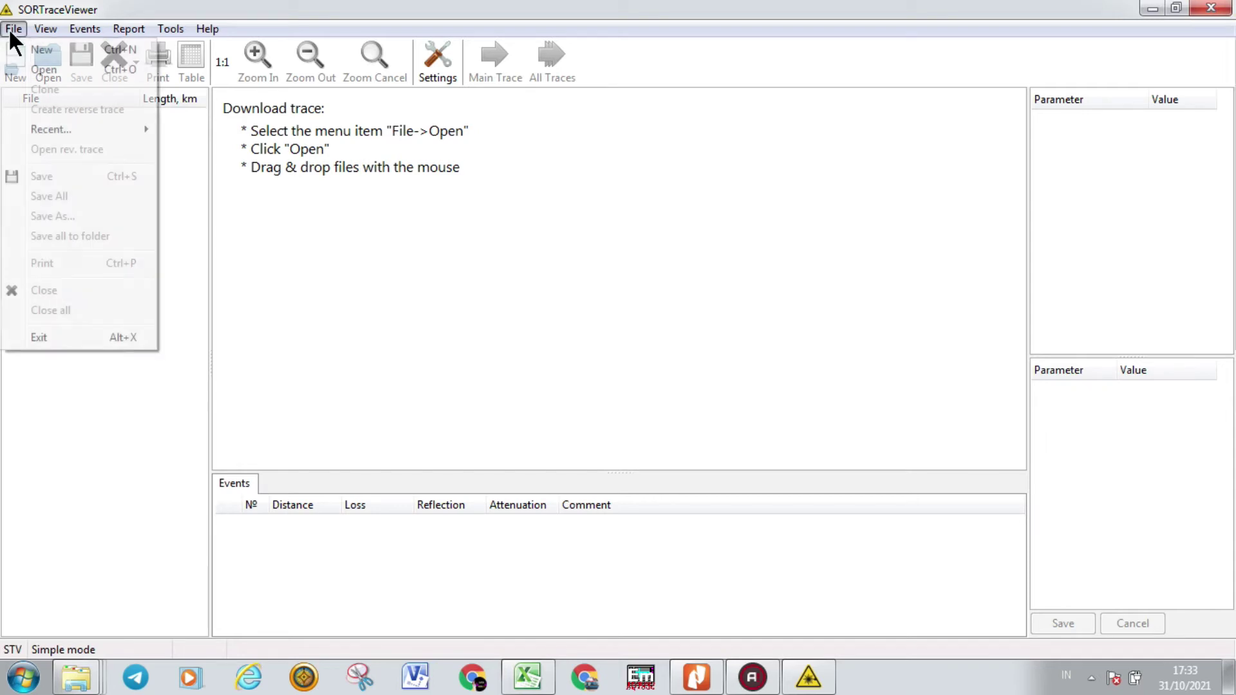
pyautogui.click(43, 67)
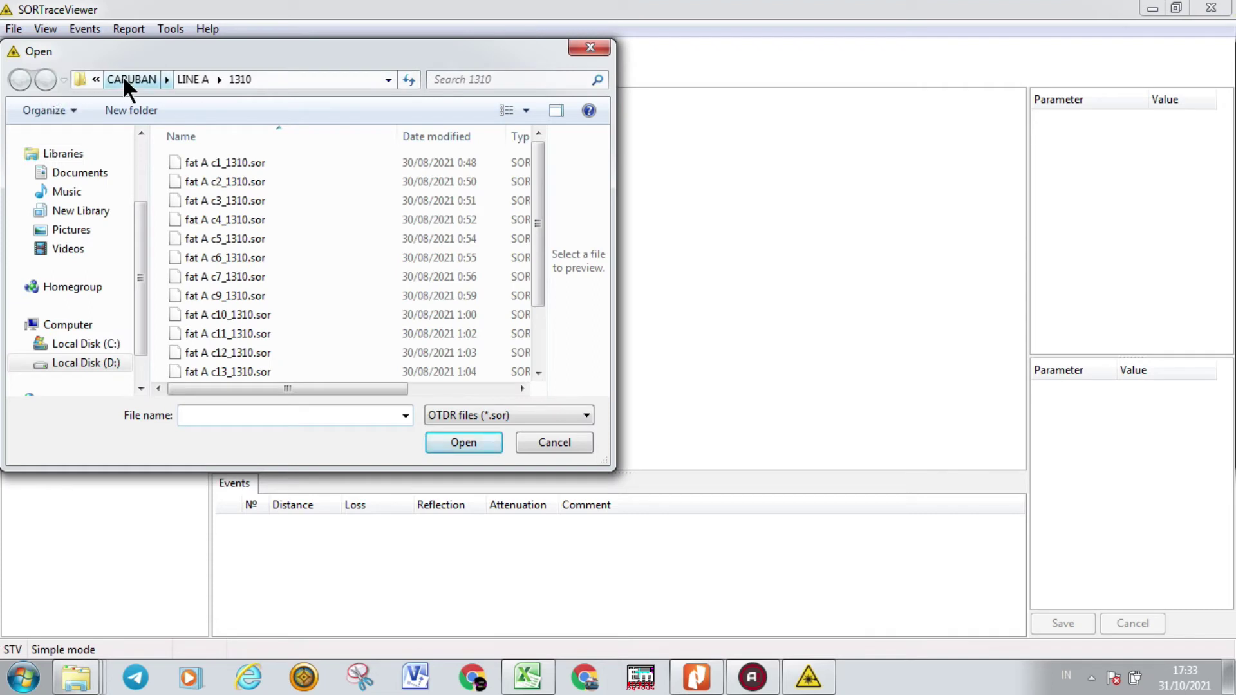
pyautogui.click(127, 79)
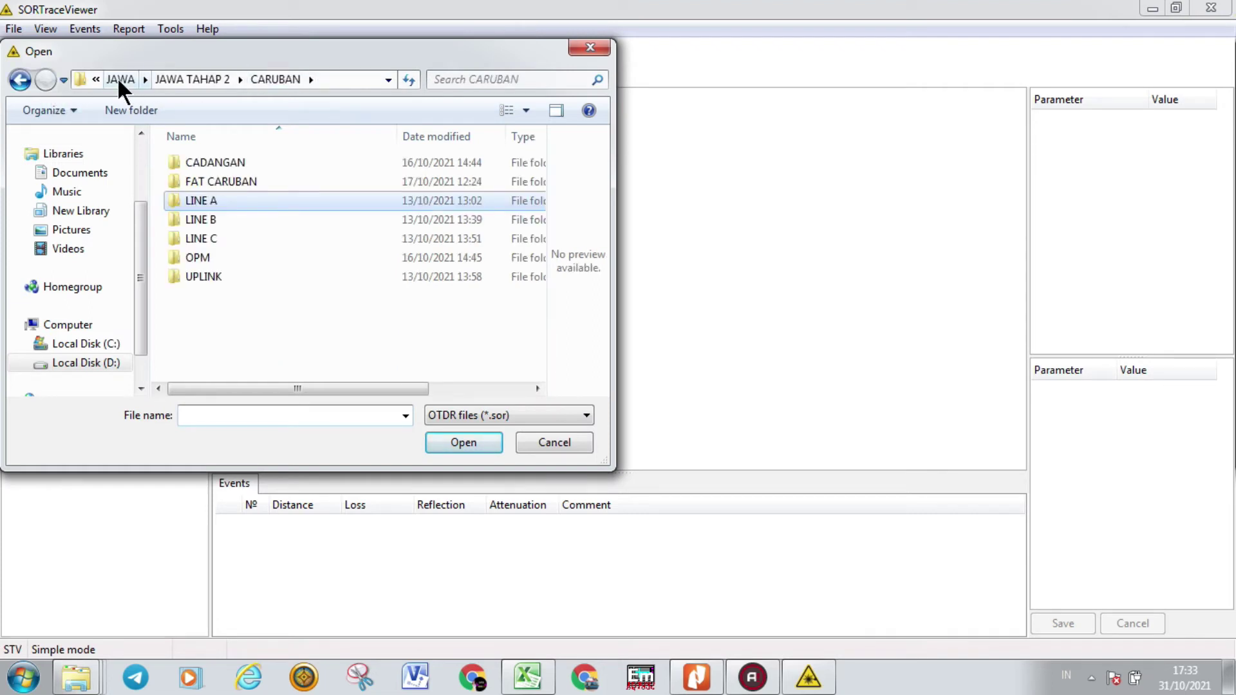
pyautogui.click(119, 79)
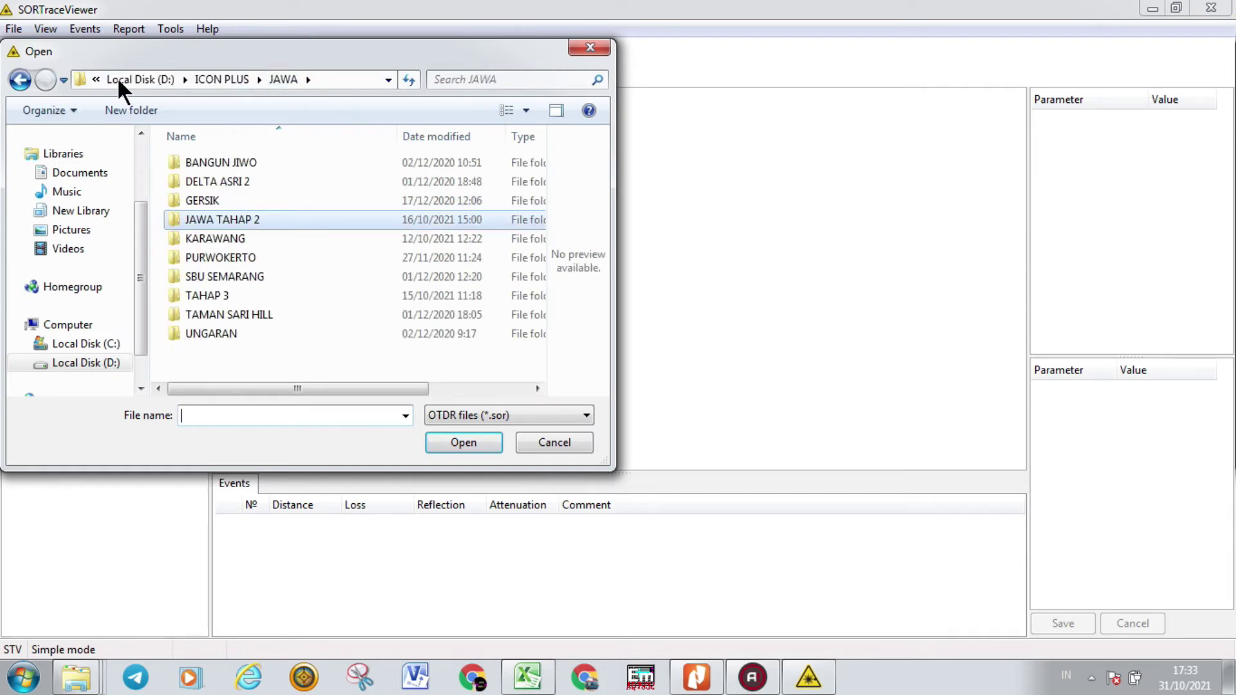
pyautogui.click(186, 80)
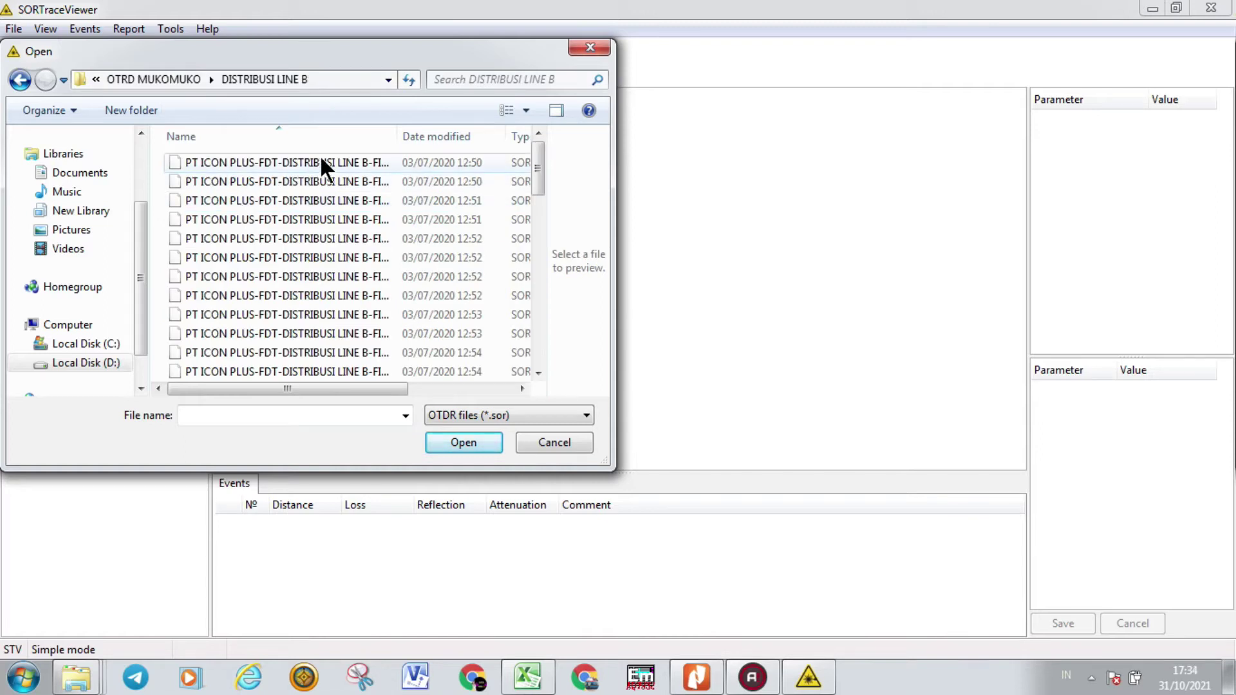
pyautogui.click(322, 162)
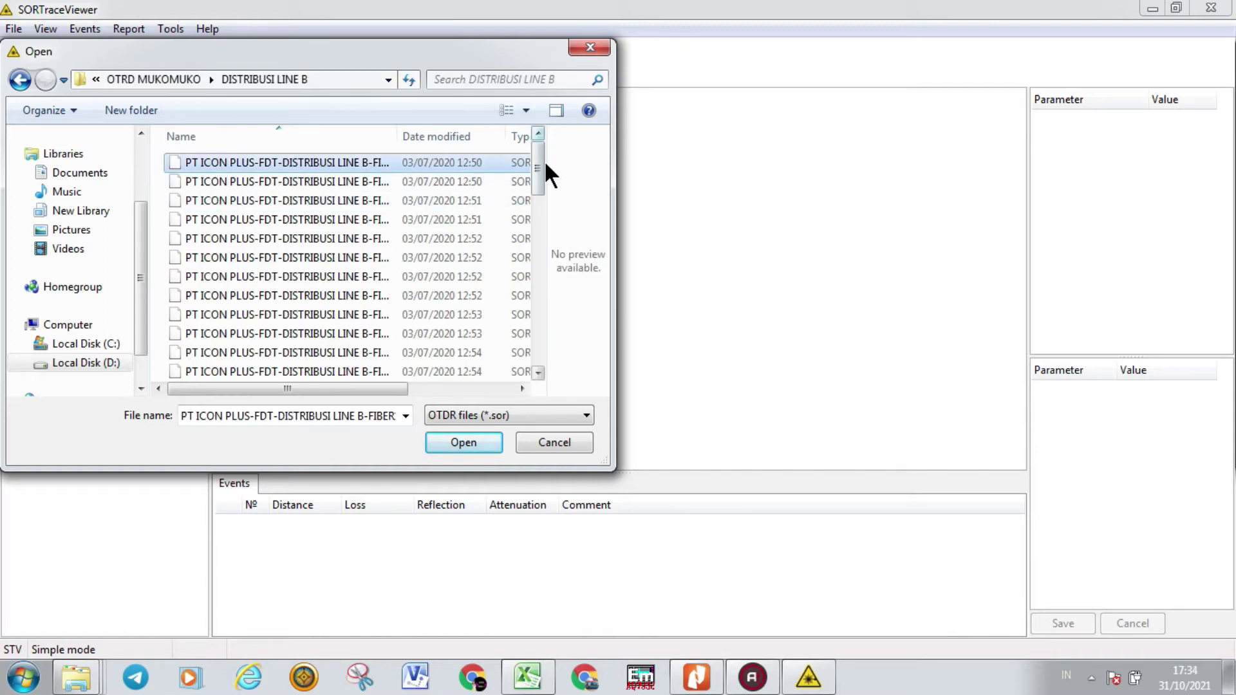
pyautogui.moveTo(539, 165); pyautogui.dragTo(544, 350)
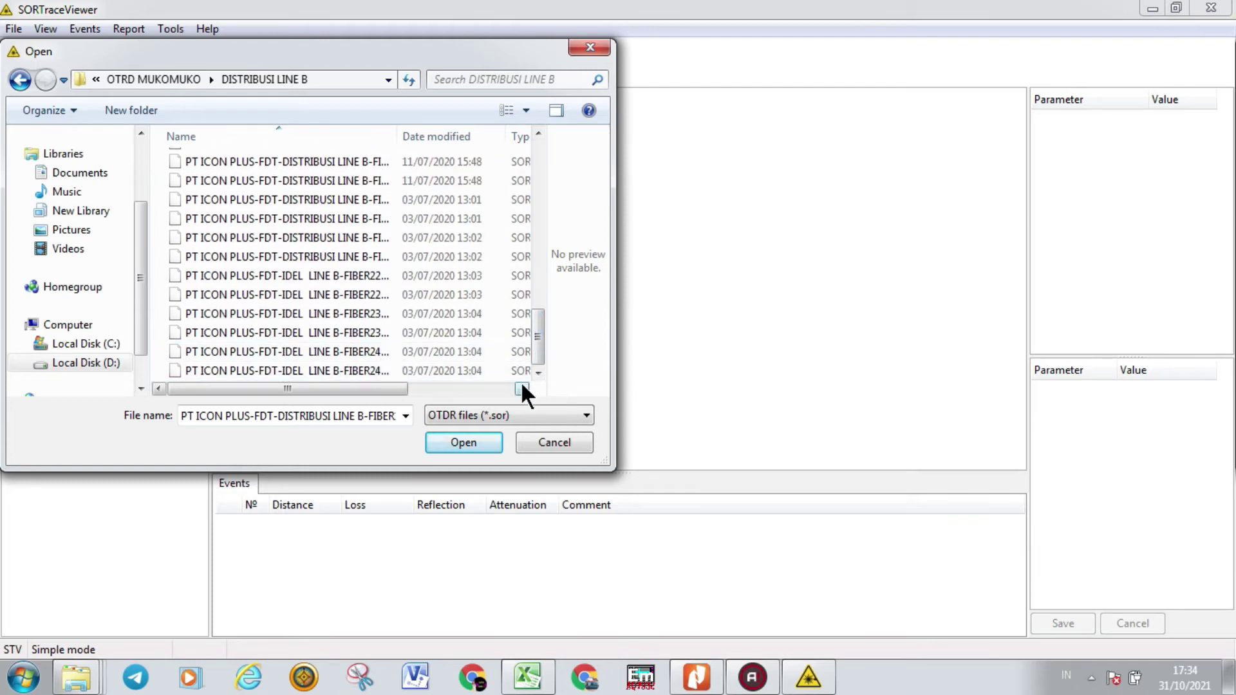
# Load all the .sor trace files and display FIBER1's 1310 nm trace
pyautogui.click(356, 358)
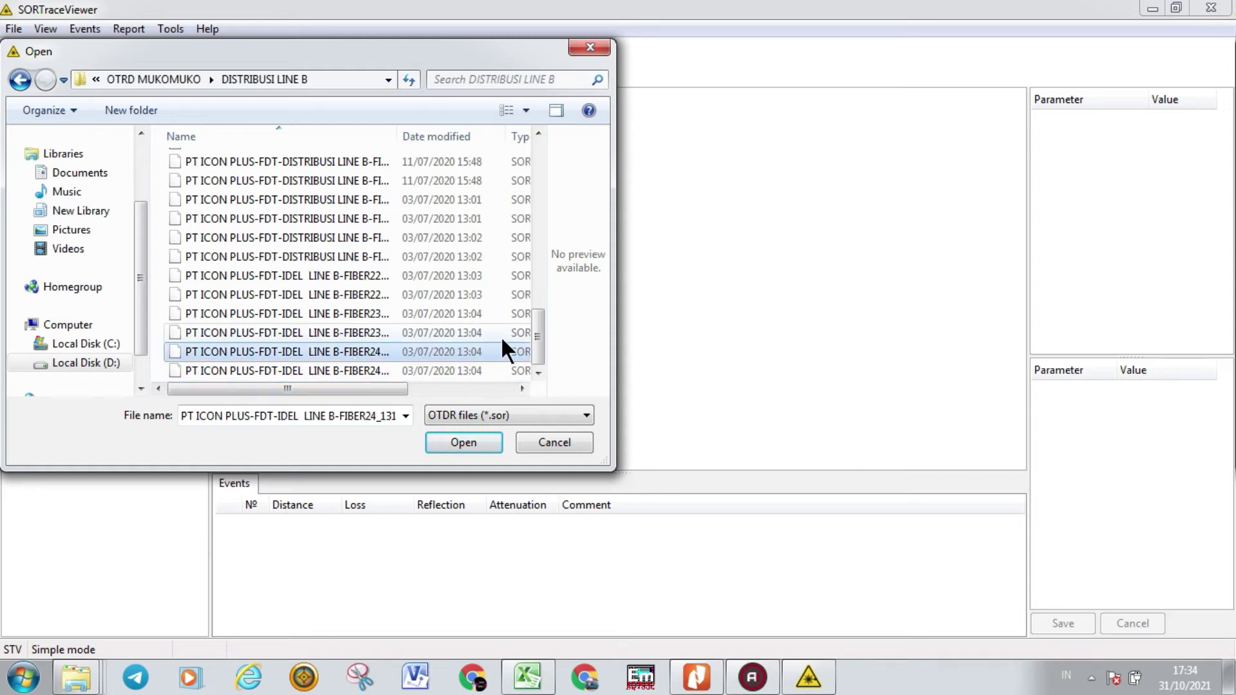
pyautogui.moveTo(537, 337); pyautogui.dragTo(535, 136)
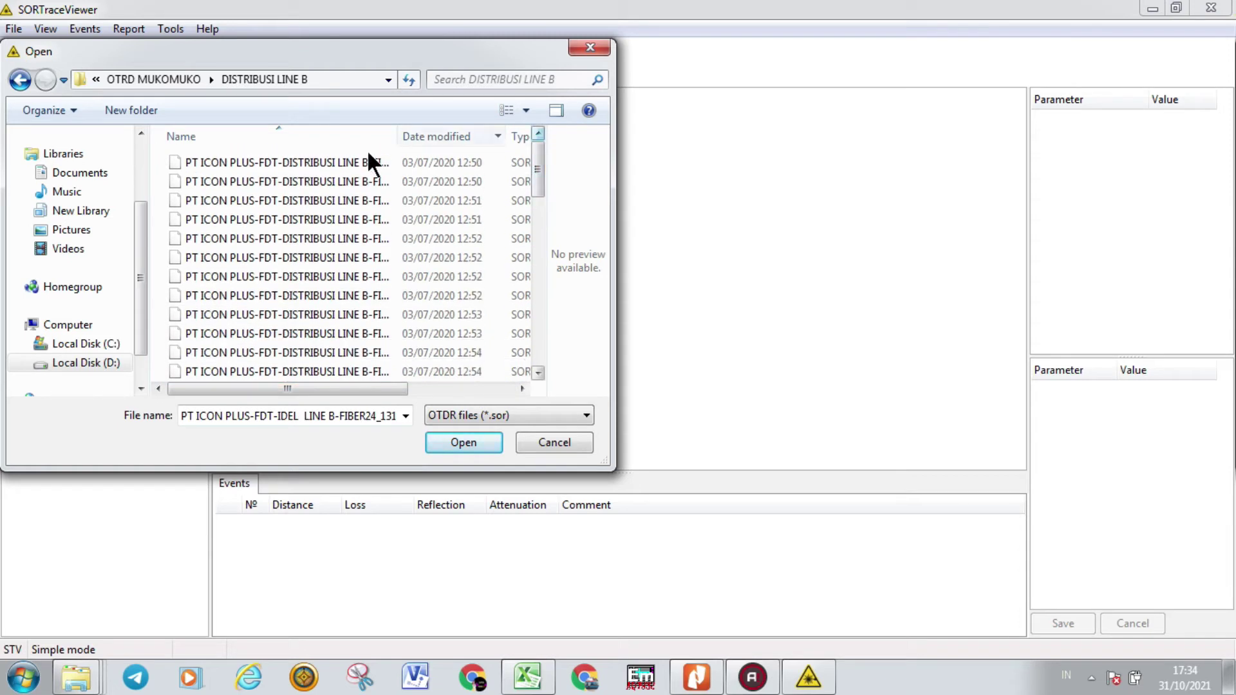
pyautogui.click(320, 165)
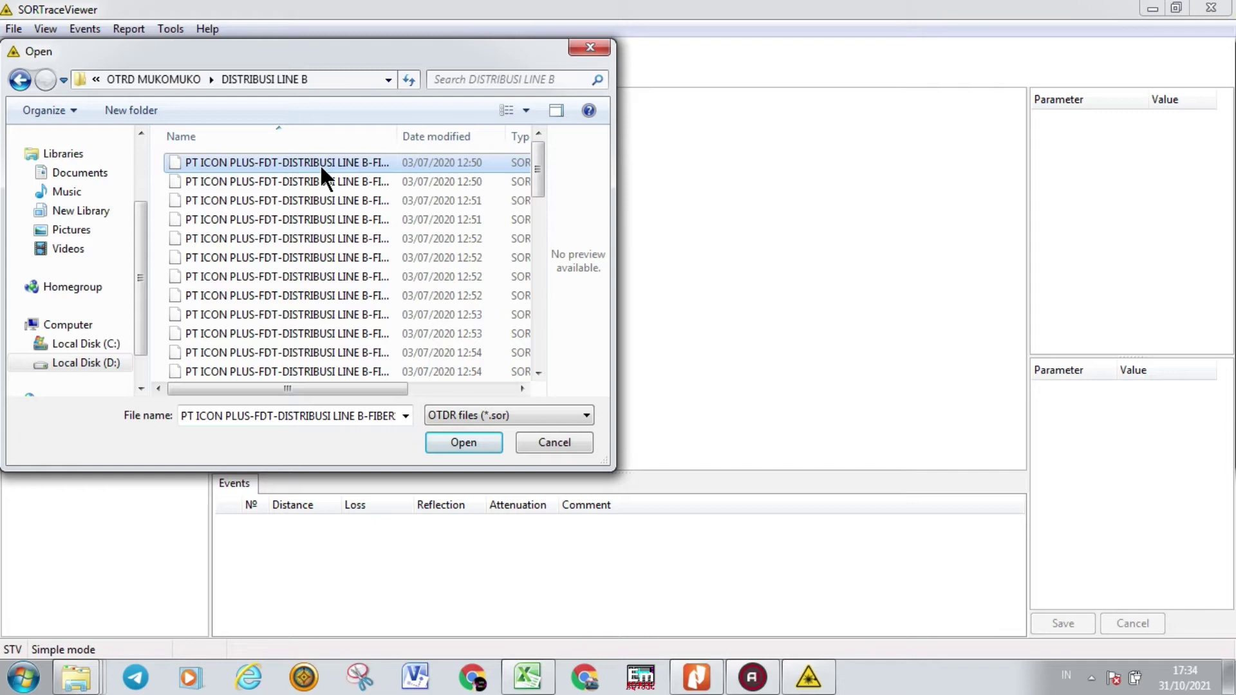
pyautogui.hotkey('ctrl', 'a')
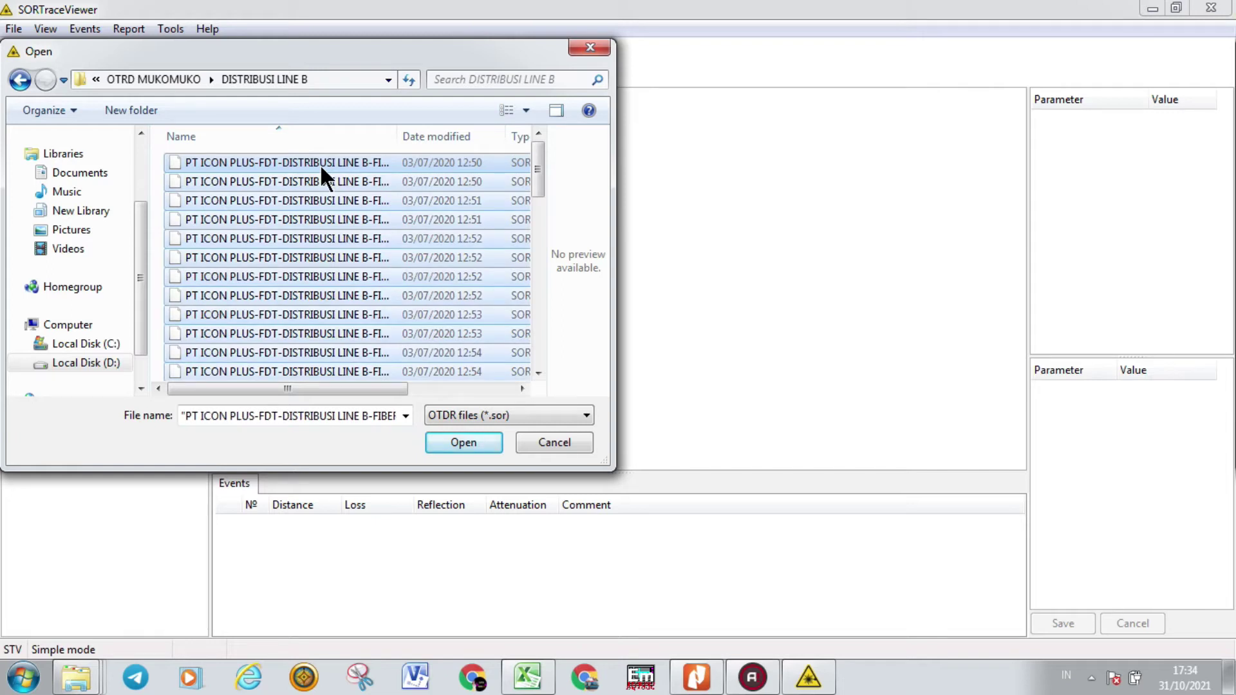
pyautogui.click(464, 442)
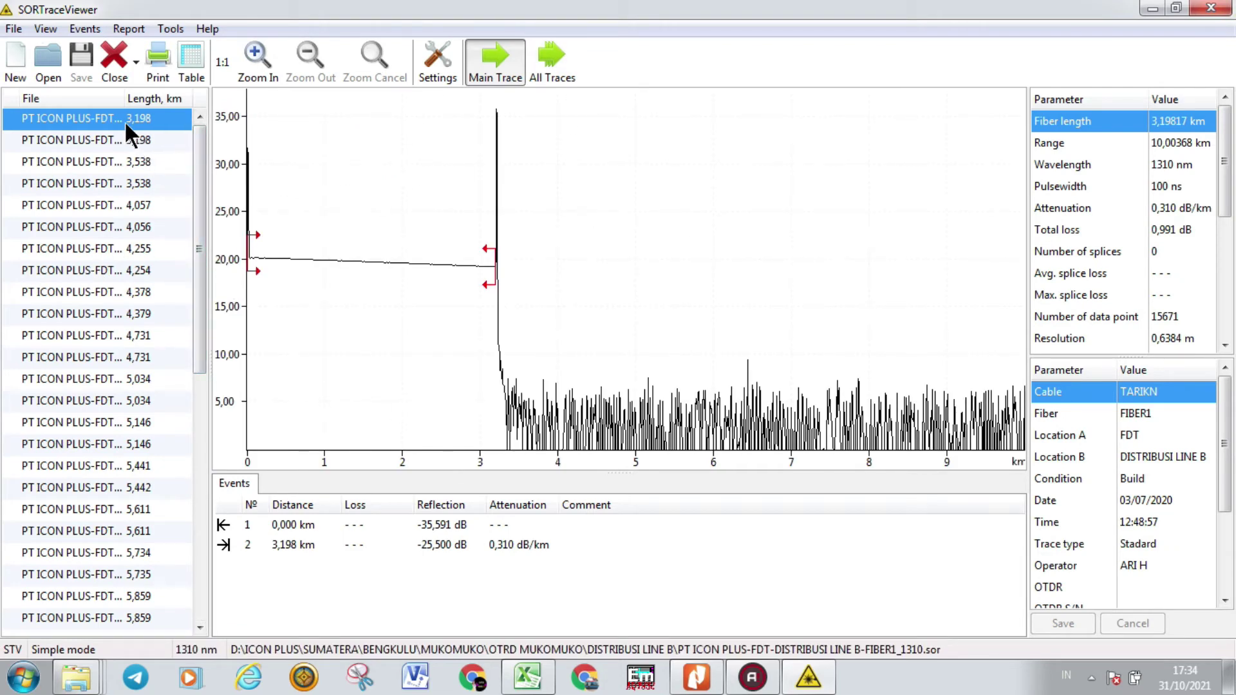
pyautogui.click(107, 143)
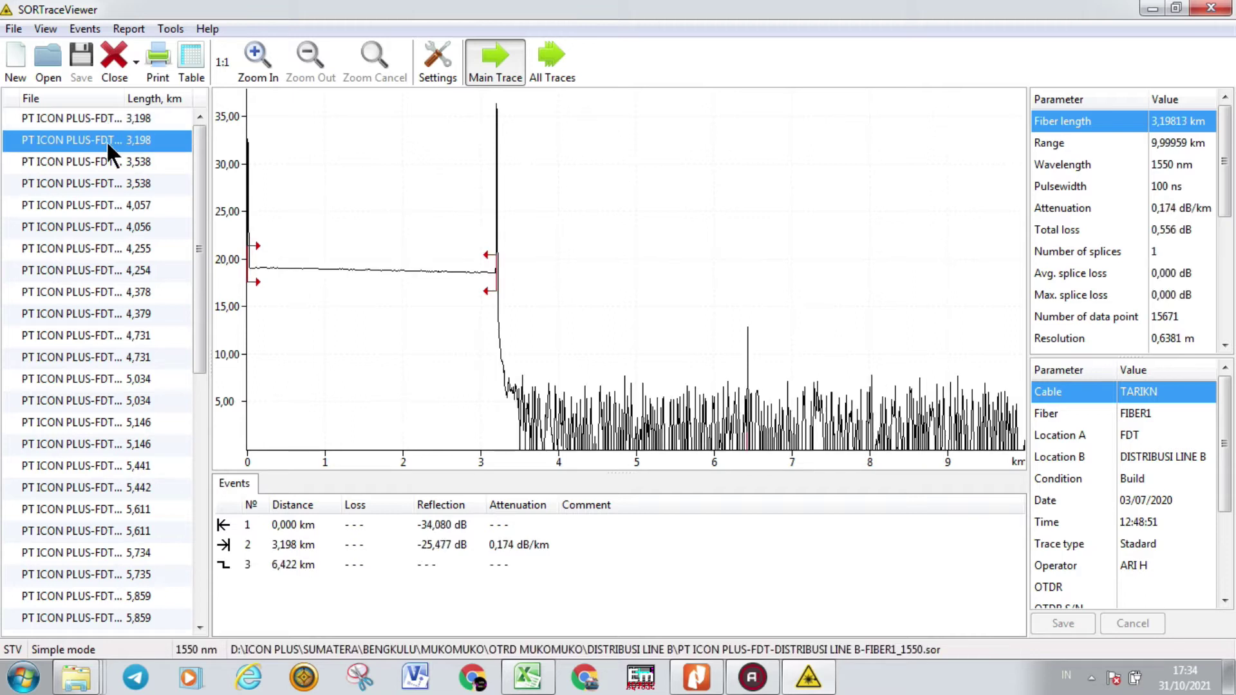
pyautogui.click(104, 119)
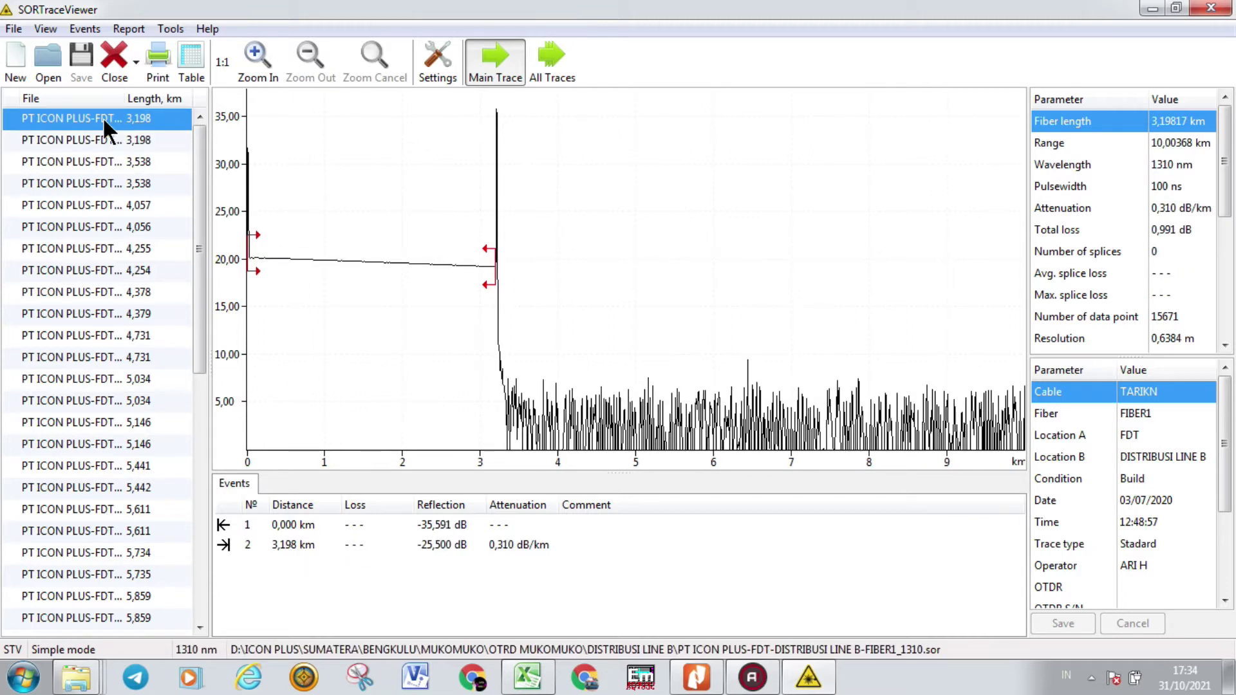
# Generate the combined events table covering all 48 traces
pyautogui.click(189, 56)
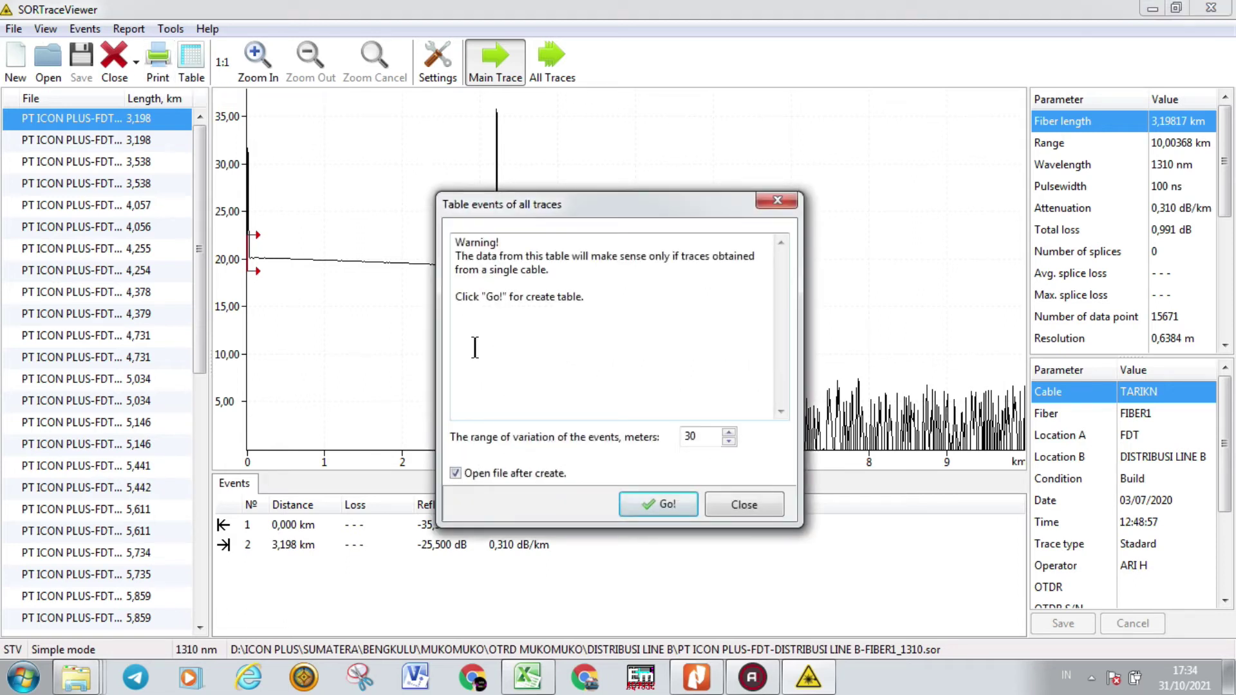
pyautogui.click(658, 502)
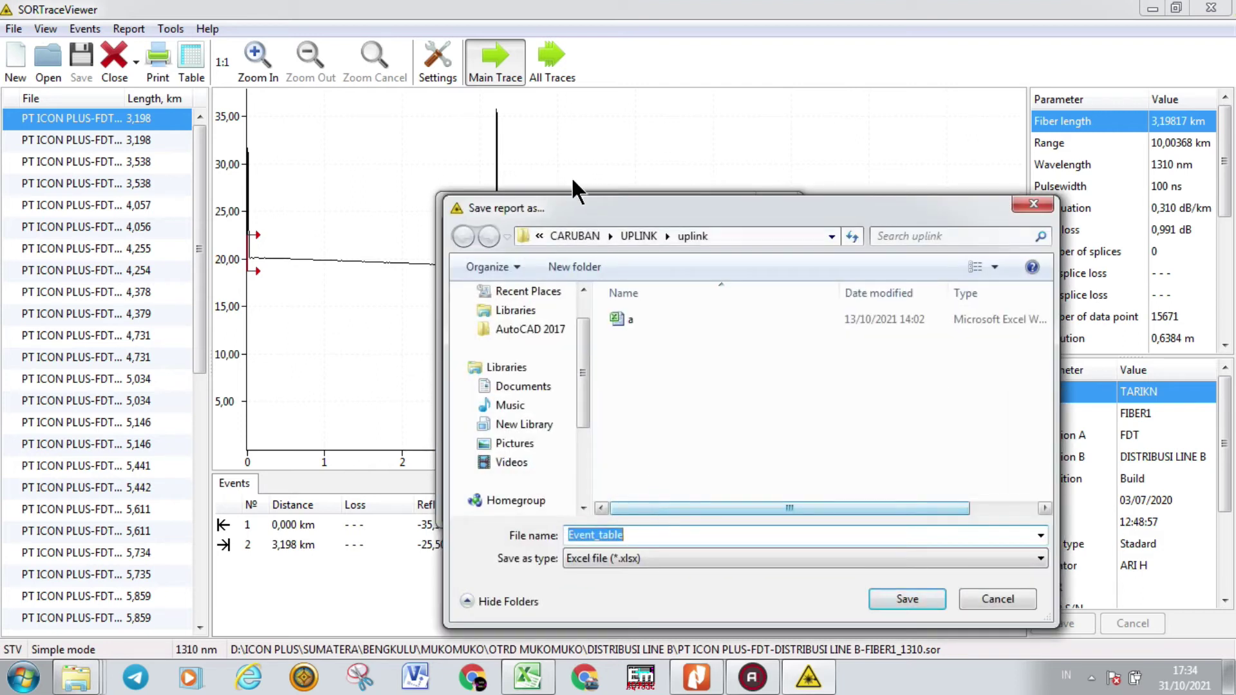
pyautogui.click(558, 235)
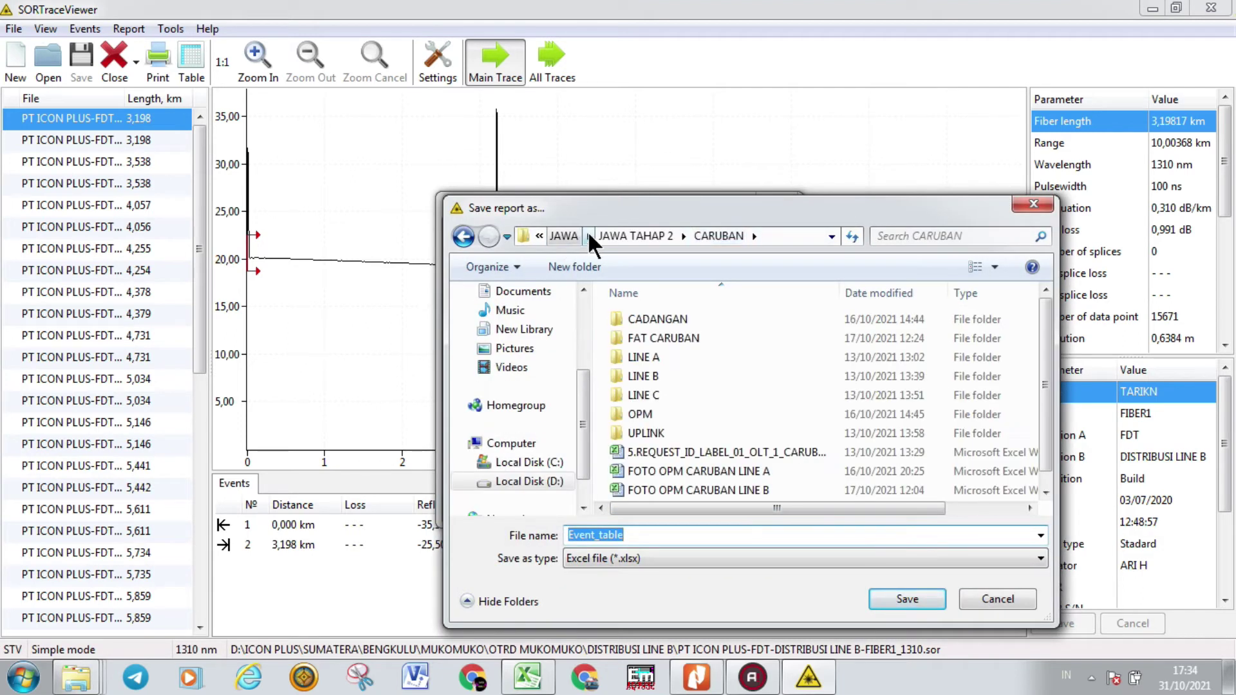
pyautogui.click(562, 237)
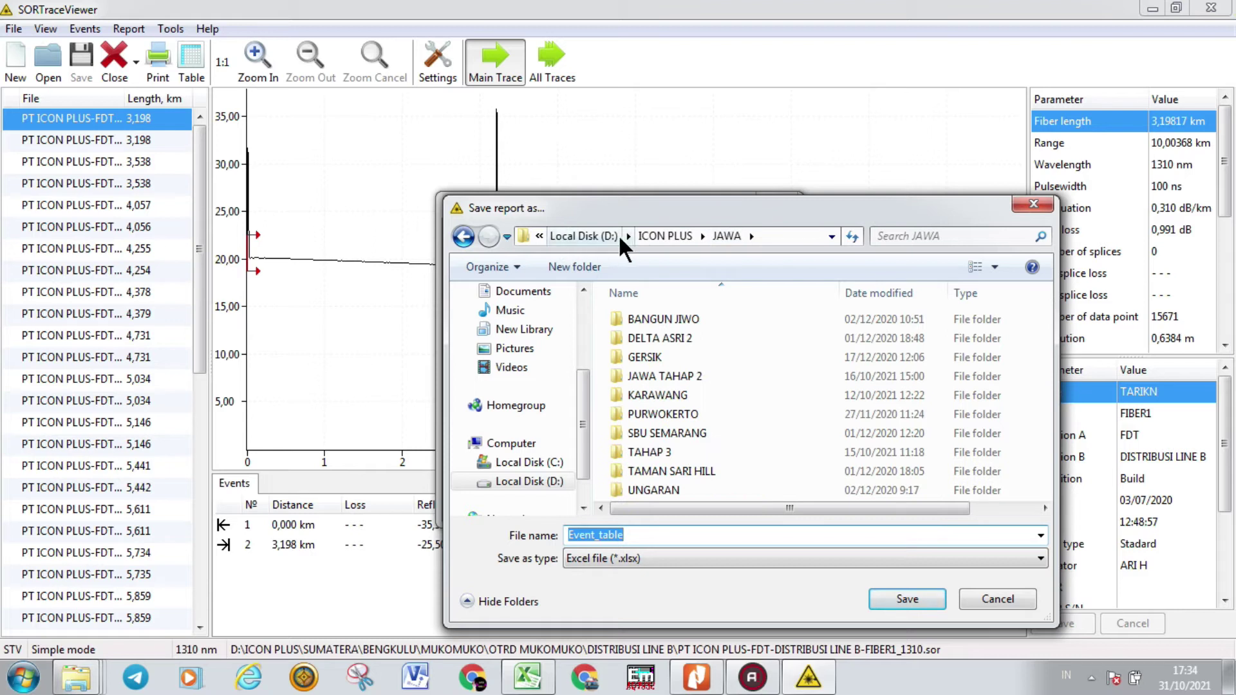
pyautogui.click(667, 236)
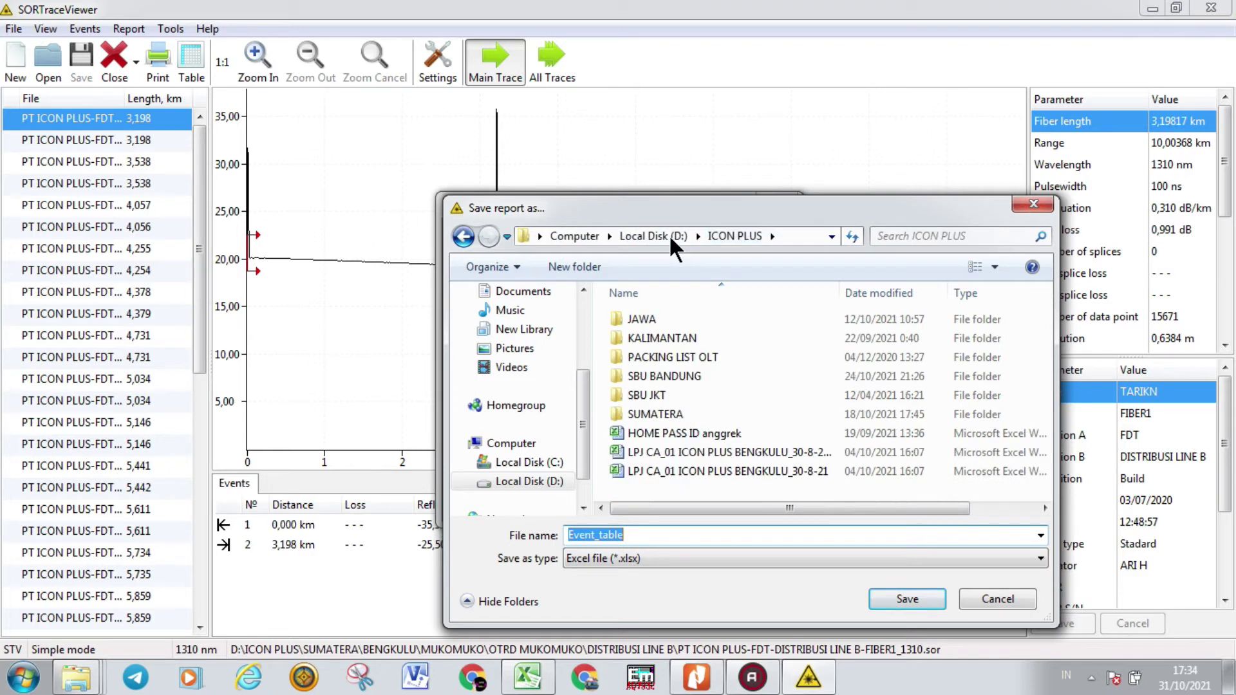
# Save the events report as ccc in the Pictures library and close the table window
pyautogui.click(523, 353)
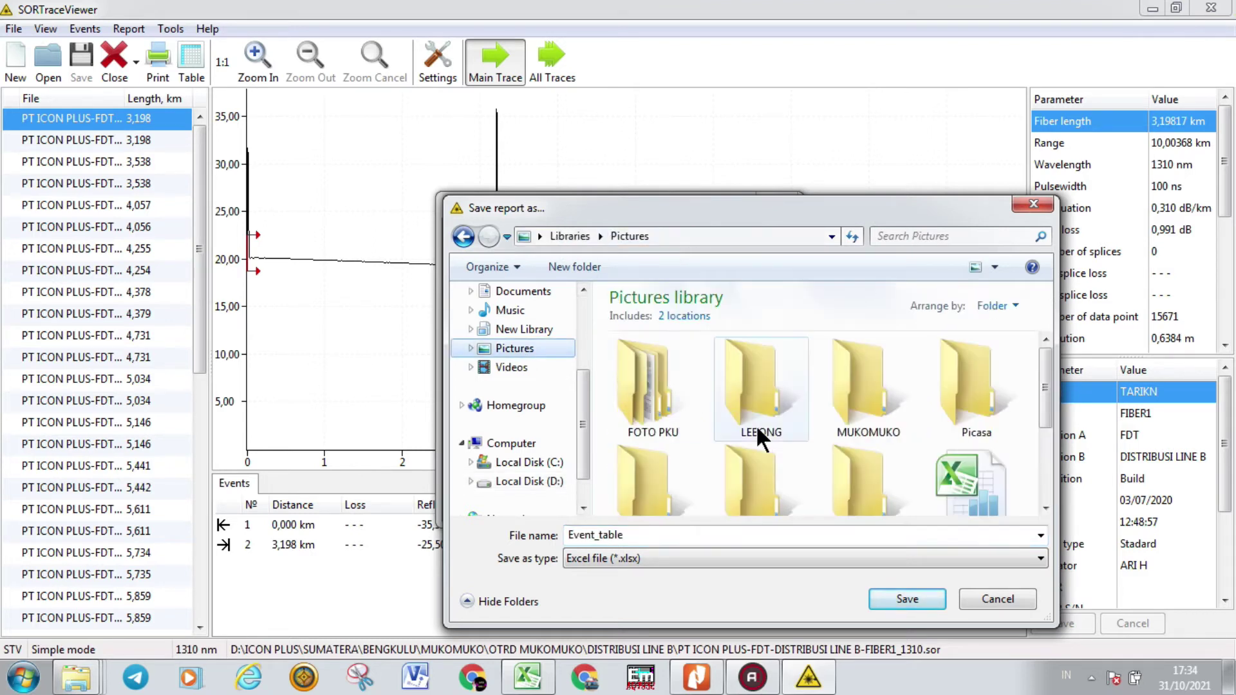
pyautogui.click(663, 536)
pyautogui.write('ccc')
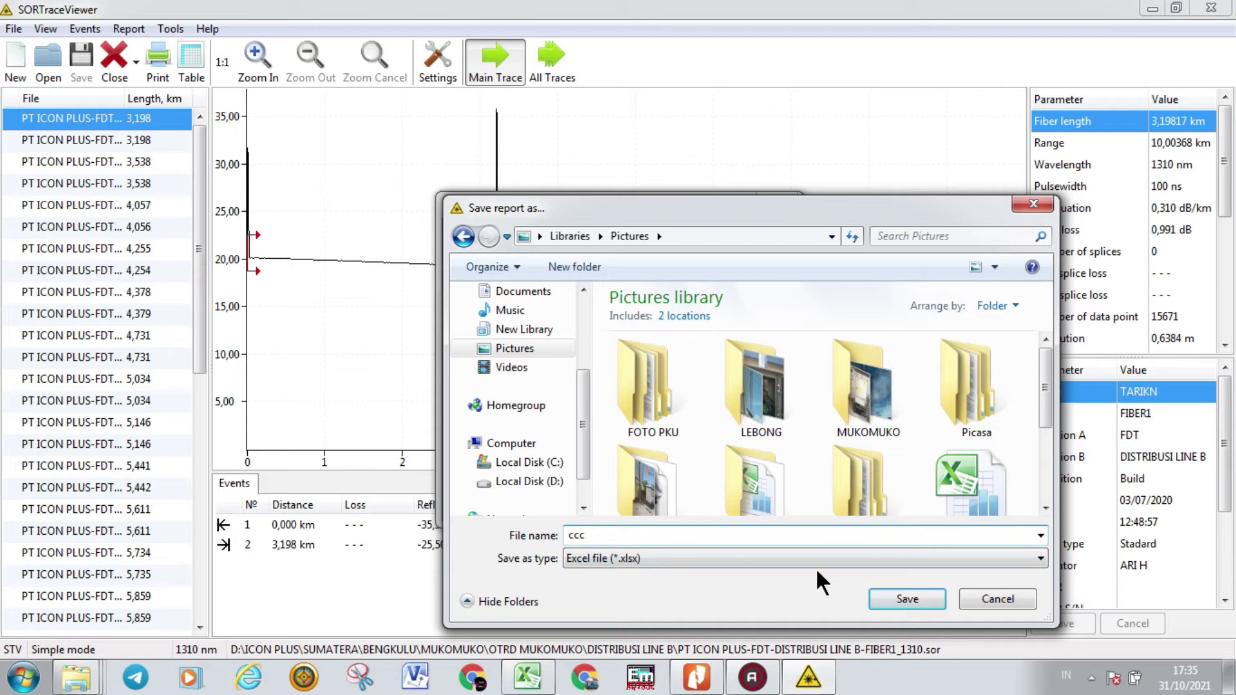
pyautogui.click(907, 599)
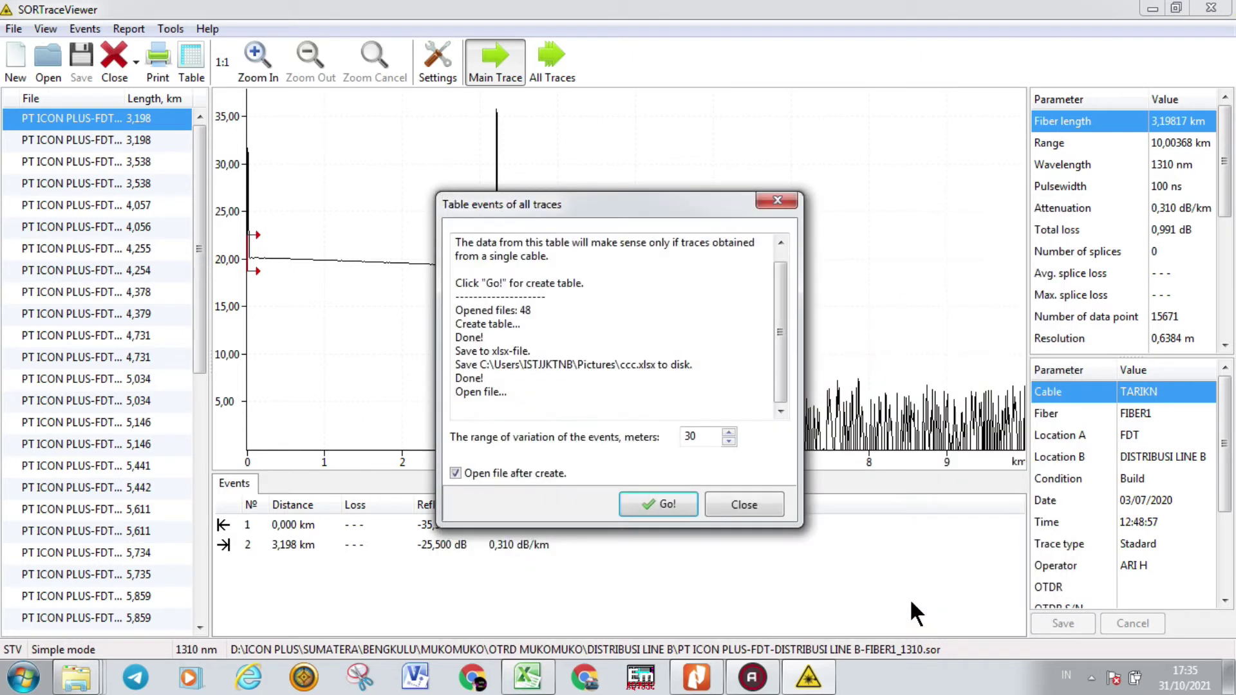
pyautogui.click(738, 504)
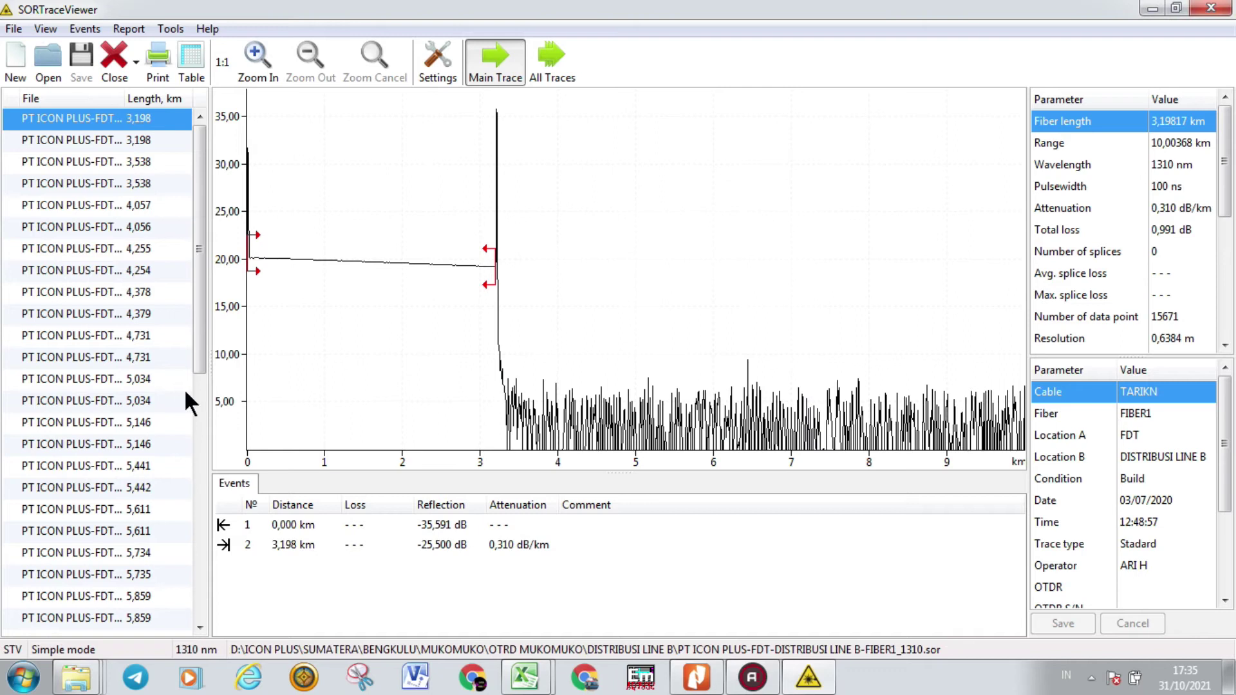
# Open ccc.xlsx from the Pictures library in the OTDR EDIT Explorer window
pyautogui.click(76, 676)
pyautogui.click(484, 596)
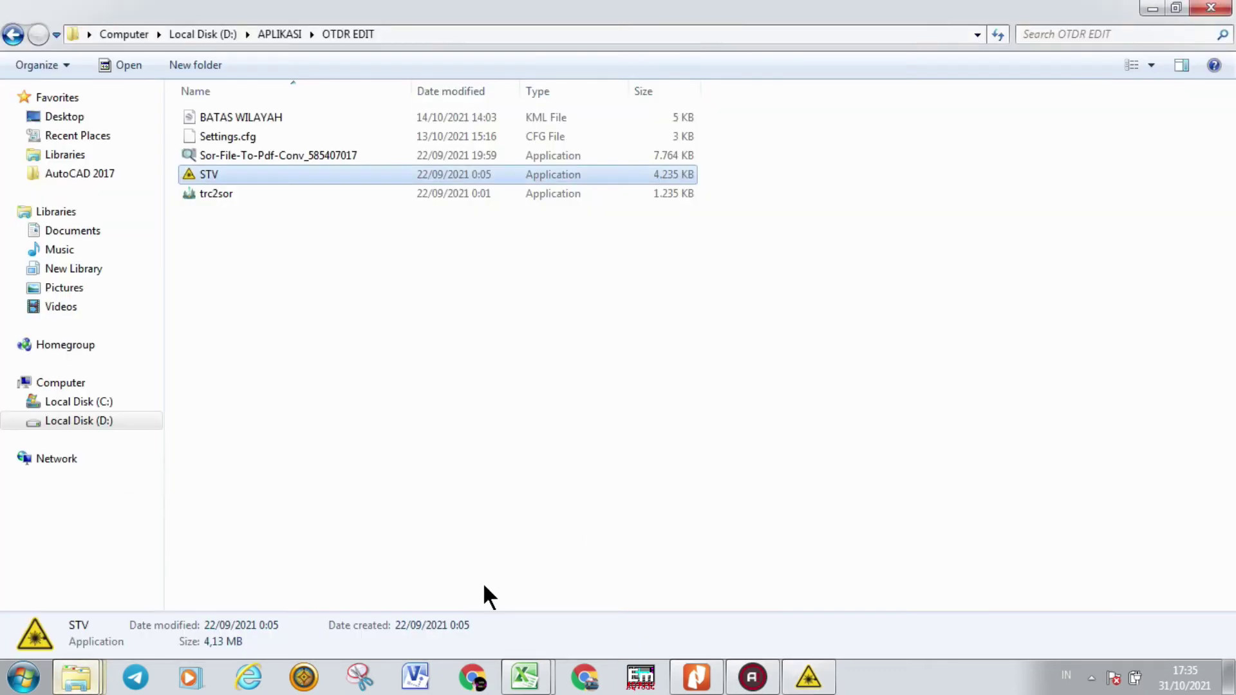
pyautogui.click(61, 288)
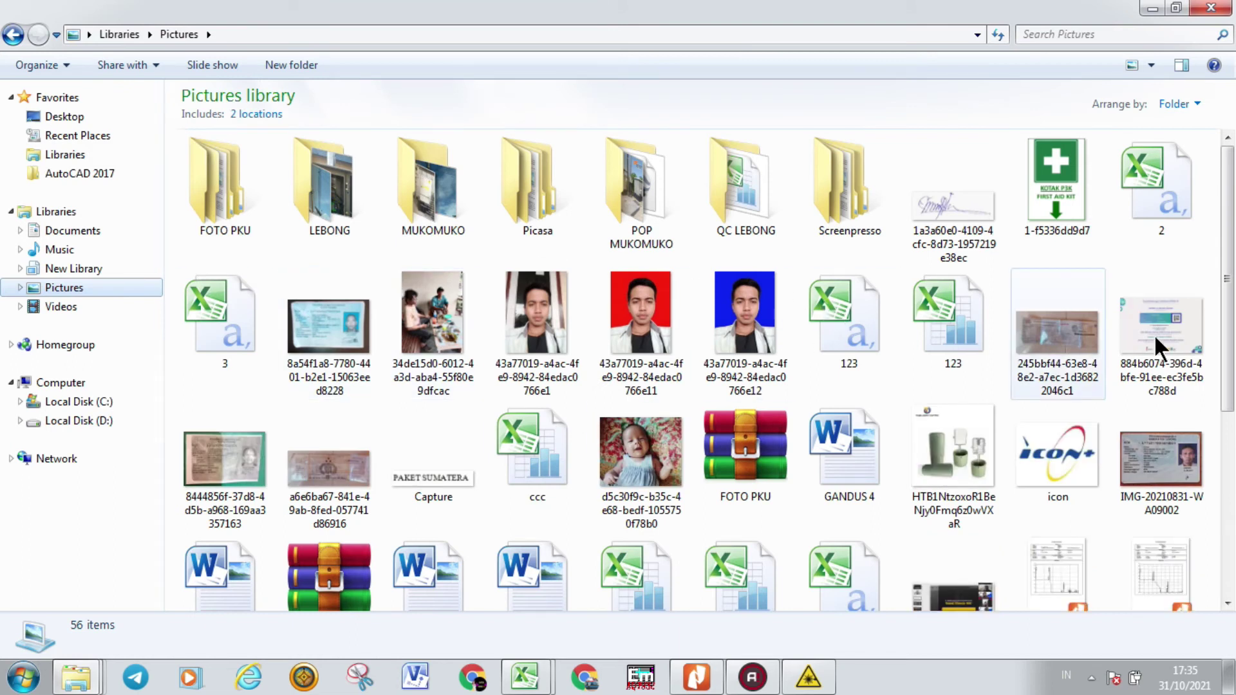
pyautogui.moveTo(1228, 257); pyautogui.dragTo(1227, 278)
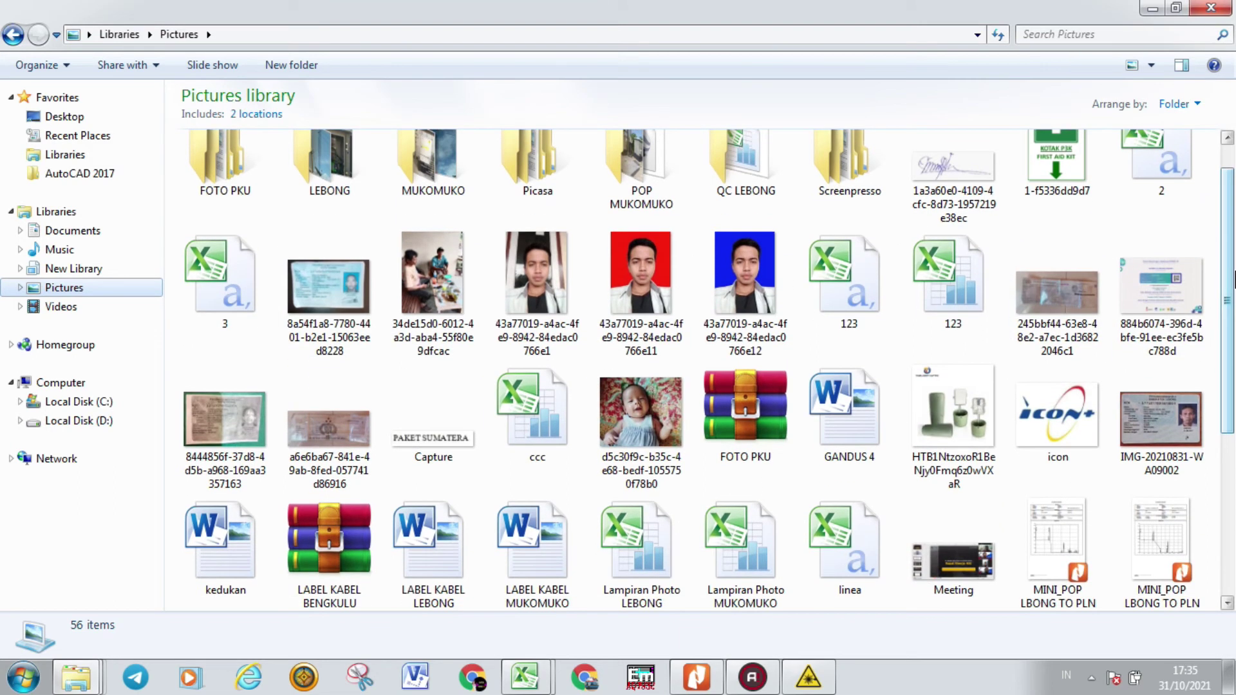
pyautogui.doubleClick(528, 372)
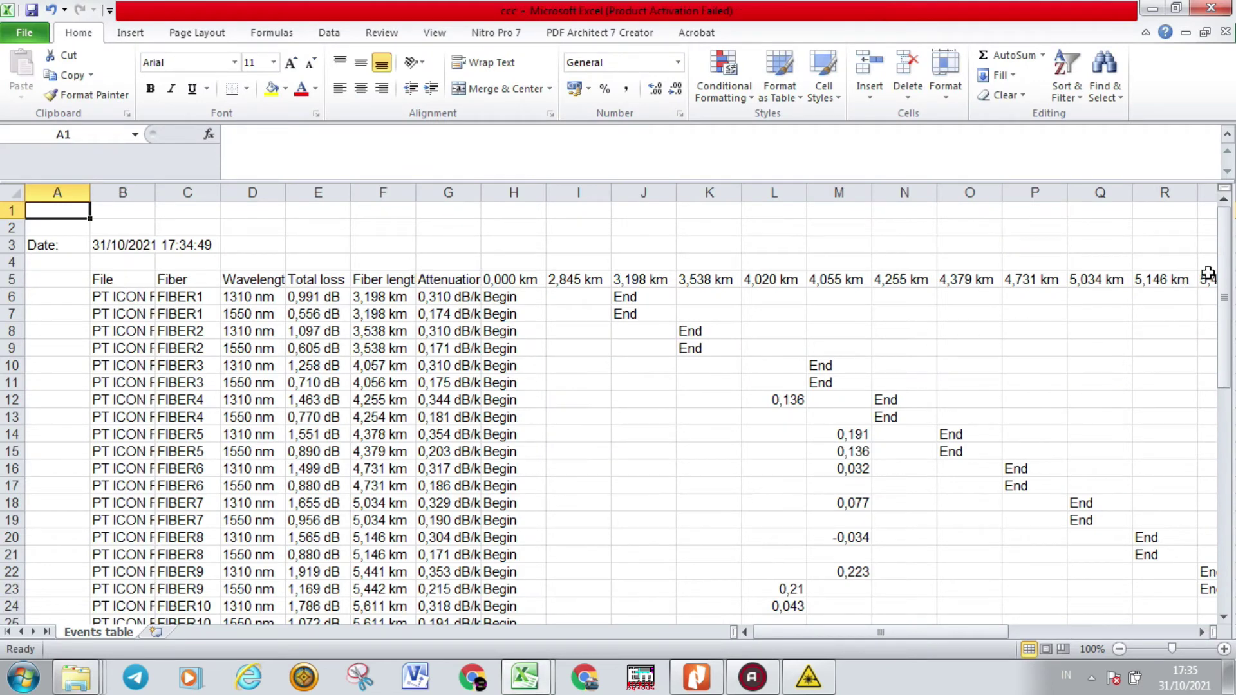
pyautogui.moveTo(1227, 283)
pyautogui.mouseDown()
pyautogui.moveTo(1221, 522)
pyautogui.moveTo(1222, 280)
pyautogui.mouseUp()
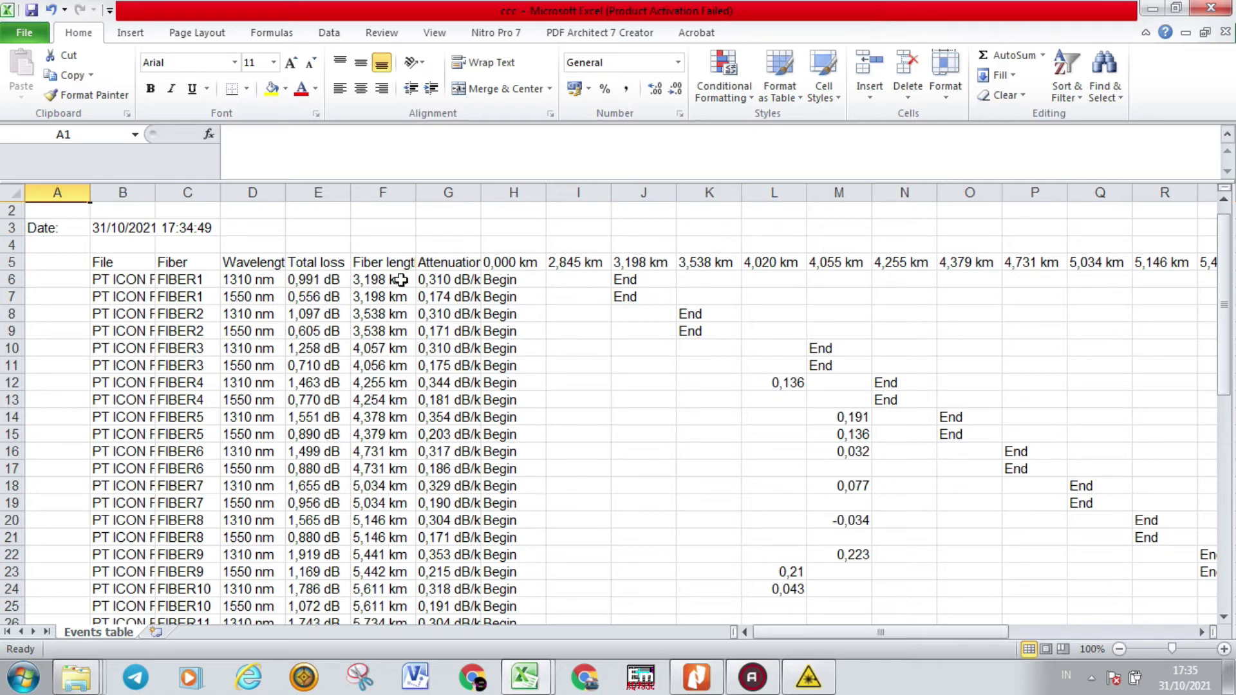
pyautogui.click(376, 296)
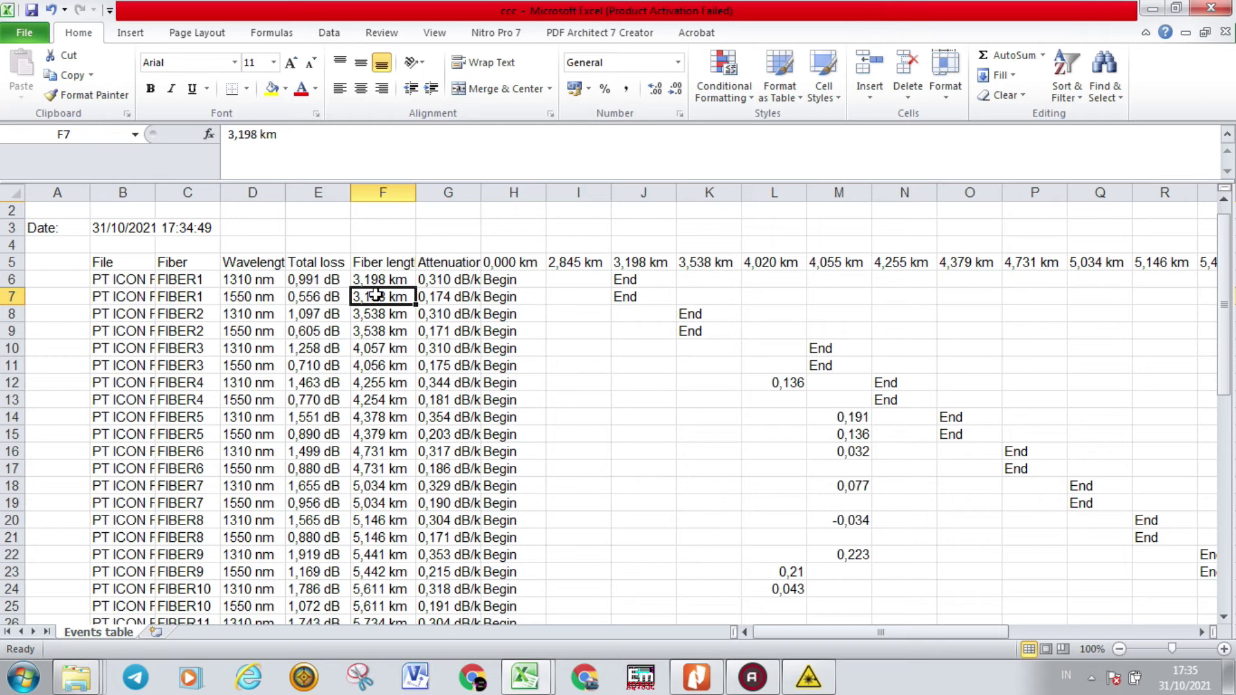
# Replace all 96 'dB' units in the events sheet with nothing
pyautogui.hotkey('ctrl', 'h')
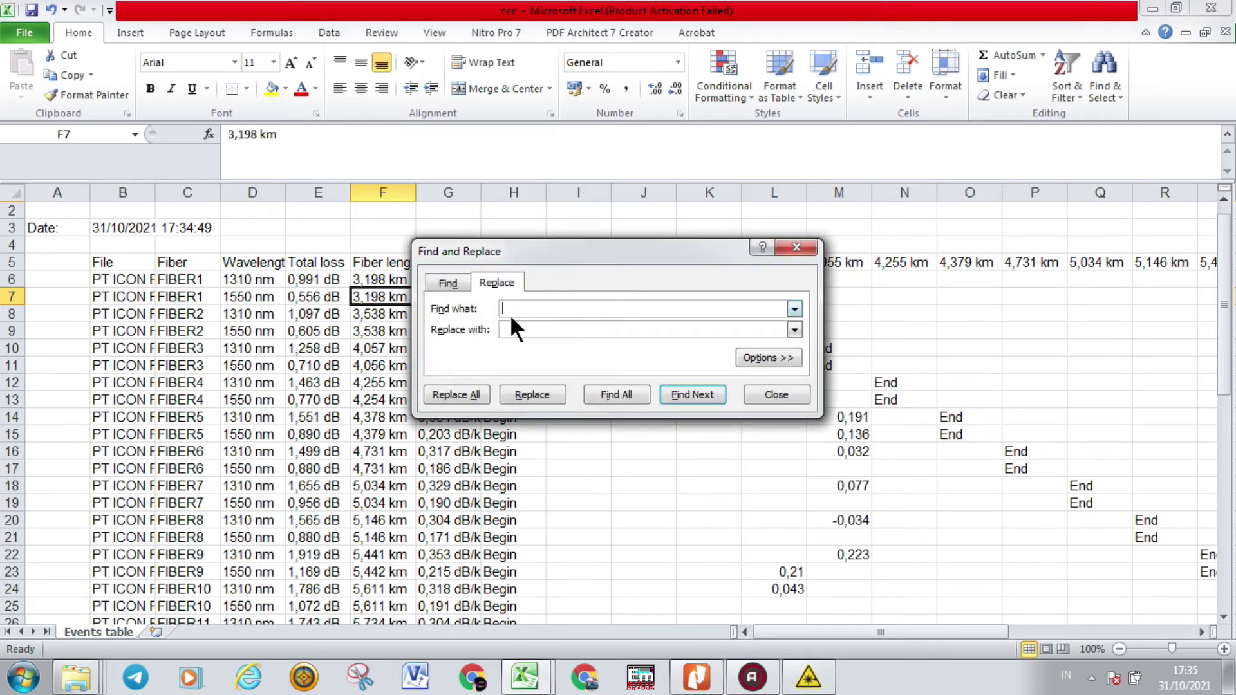
pyautogui.write('db')
pyautogui.click(464, 393)
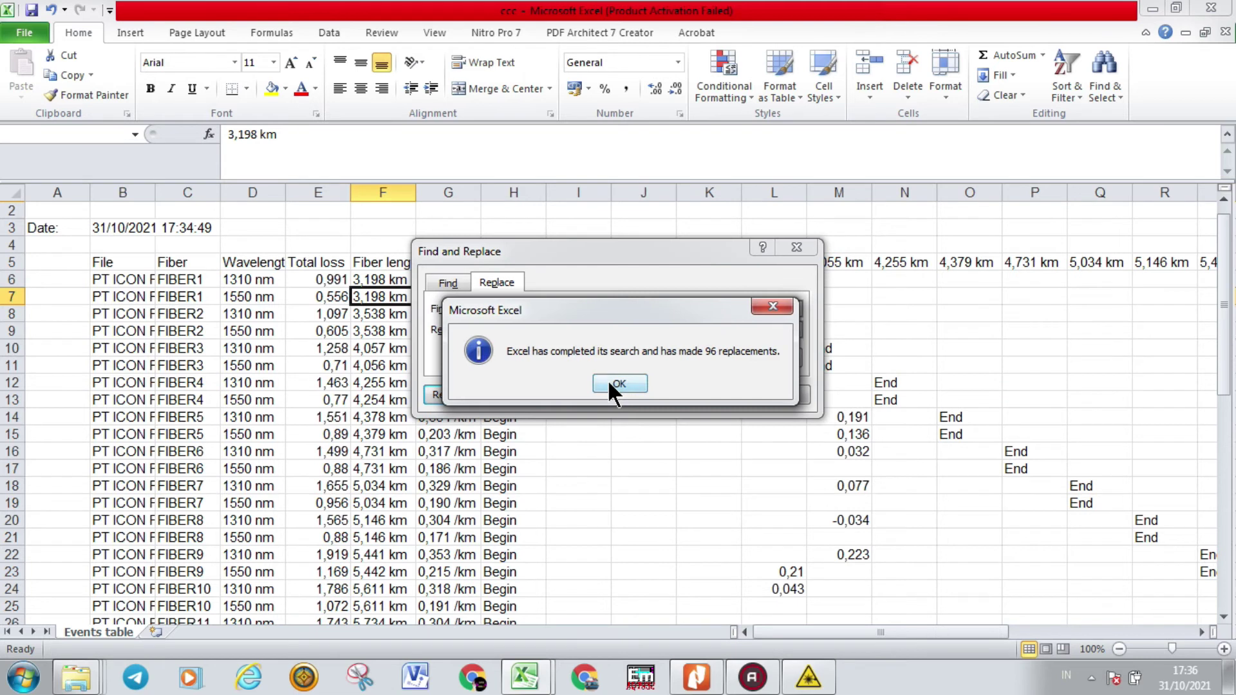
pyautogui.click(611, 386)
# Remove all 120 'km' units and copy the total losses in E6:E33
pyautogui.doubleClick(522, 309)
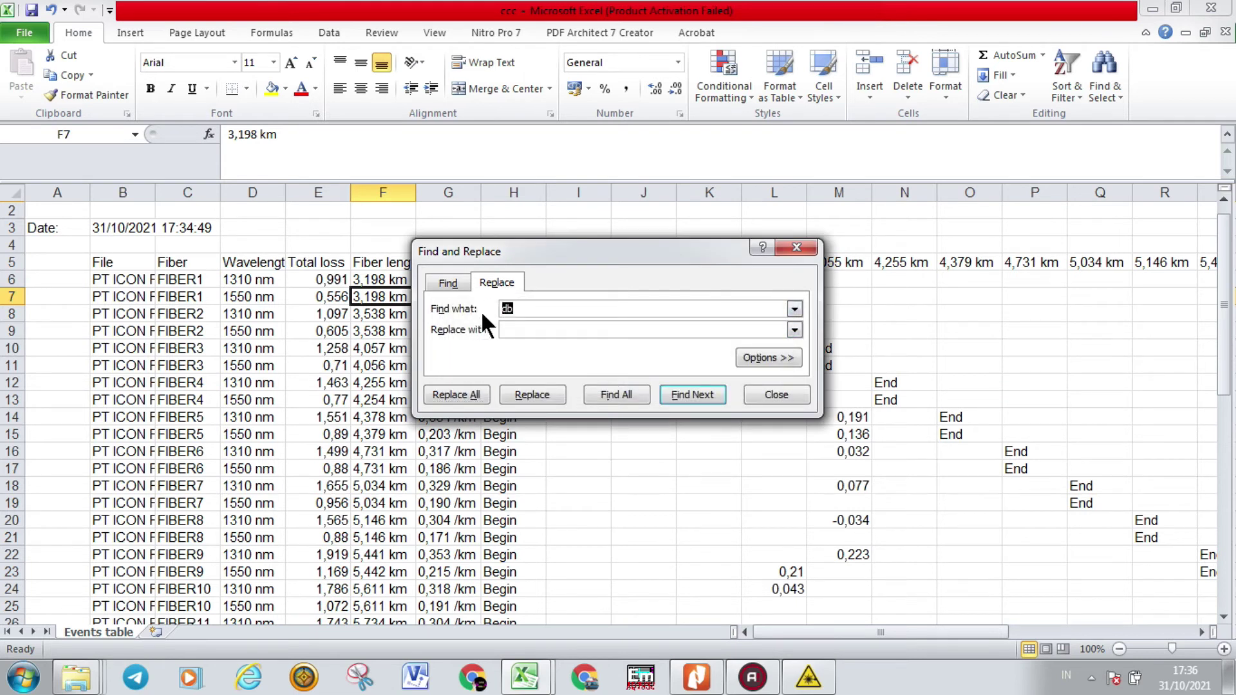
pyautogui.write('m')
pyautogui.click(462, 394)
pyautogui.click(615, 385)
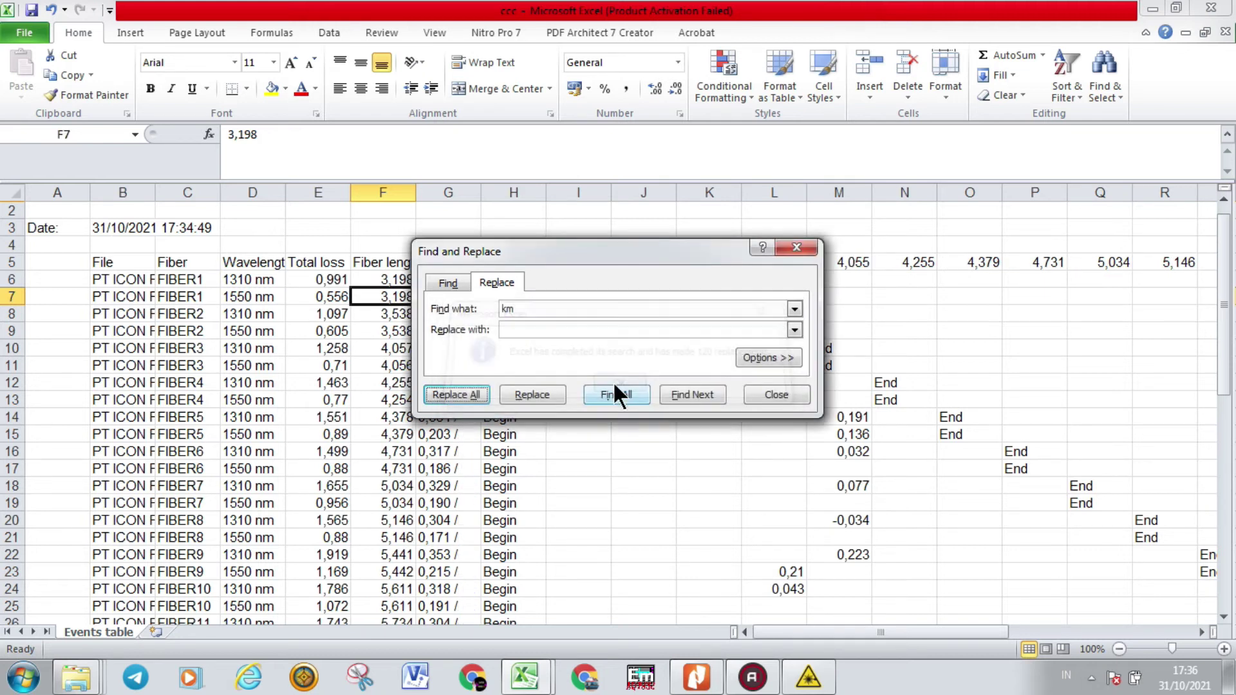
pyautogui.click(802, 245)
pyautogui.moveTo(320, 281); pyautogui.dragTo(318, 572)
pyautogui.hotkey('ctrl', 'c')
pyautogui.moveTo(524, 677)
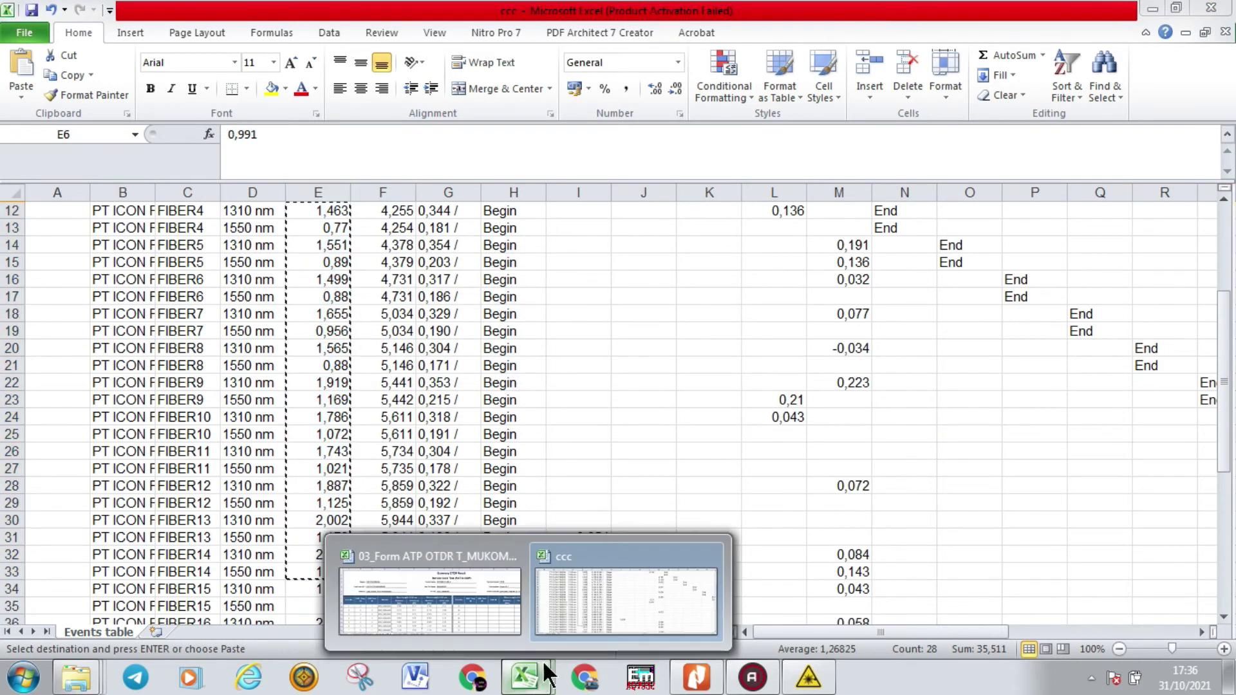
# Paste the ccc total losses (E6:E25) into the form's 1310 nm Total Loss column at F9
pyautogui.click(448, 613)
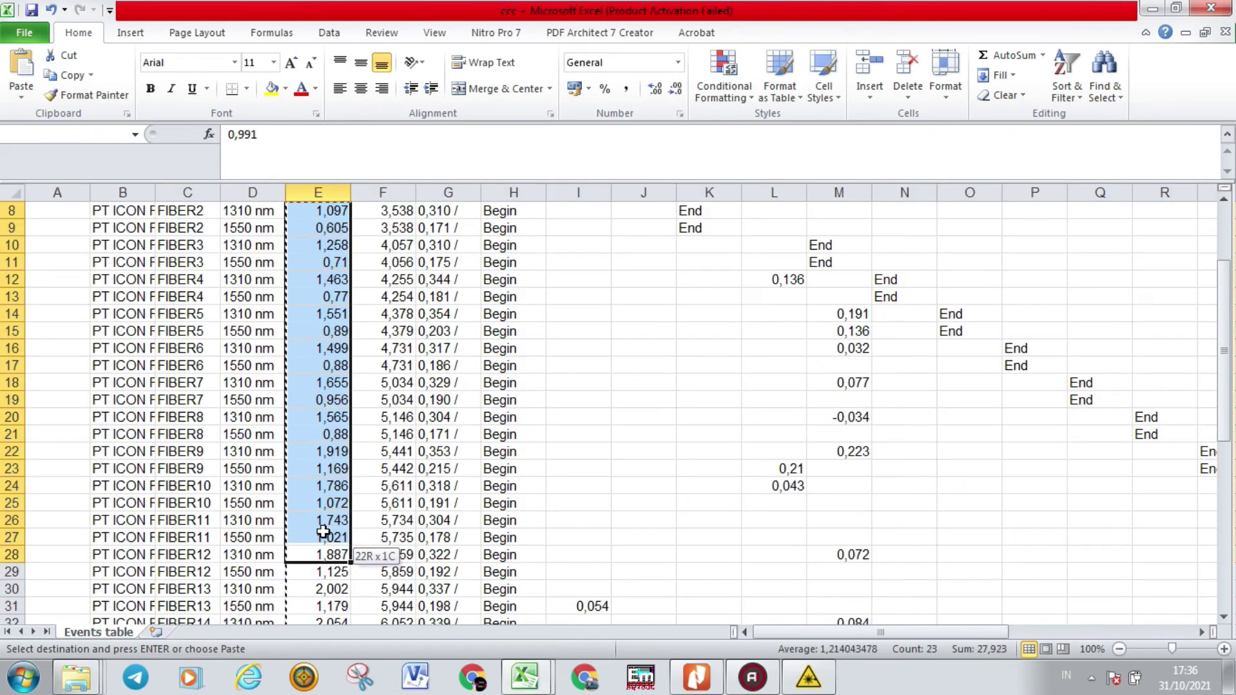
pyautogui.hotkey('ctrl', 'Tab')
pyautogui.moveTo(318, 211); pyautogui.dragTo(322, 504)
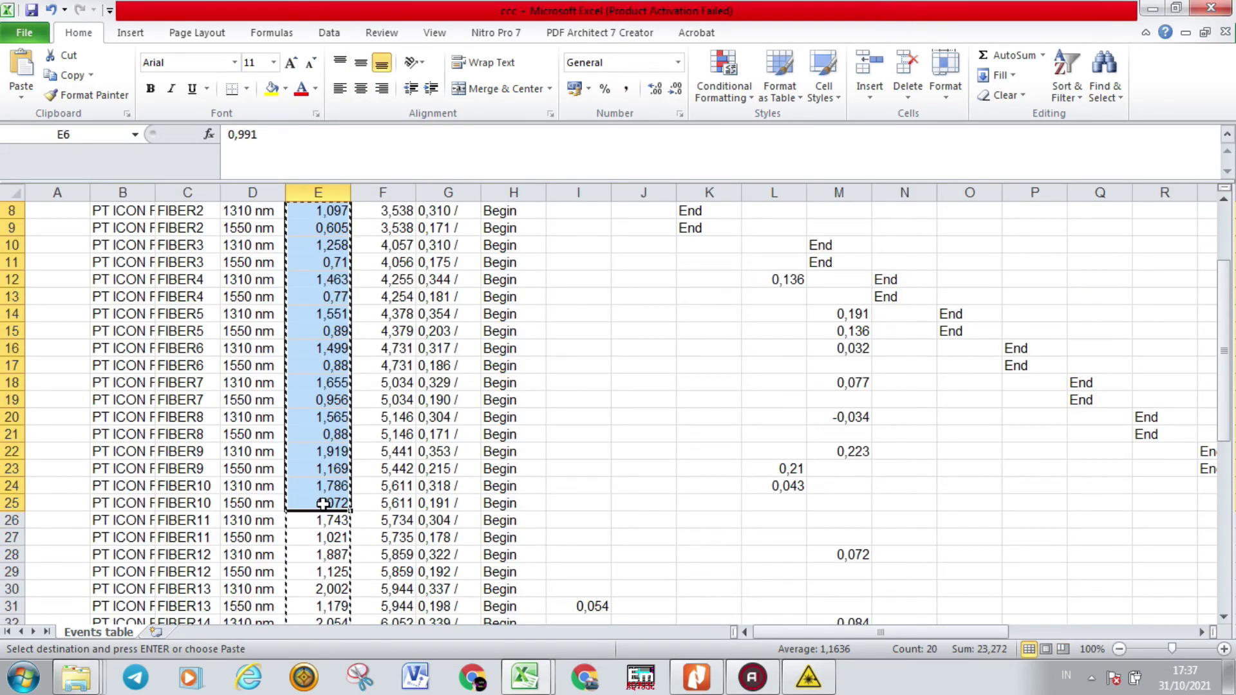
pyautogui.click(527, 688)
pyautogui.click(473, 612)
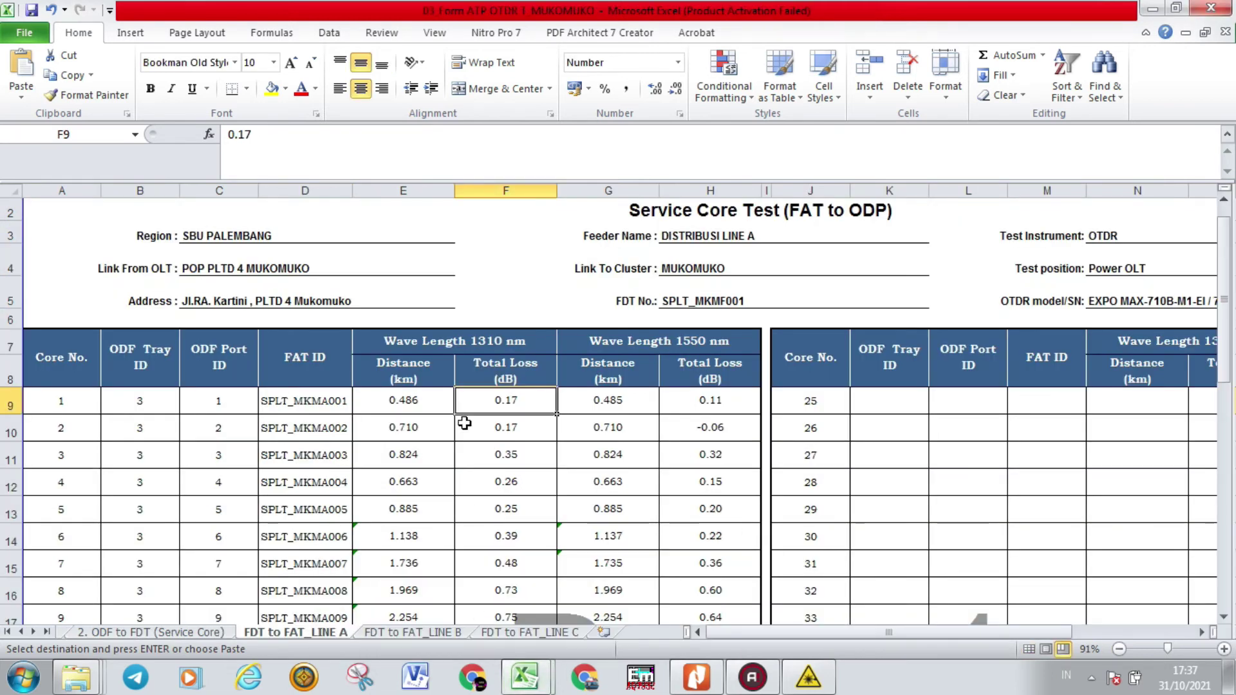
pyautogui.hotkey('ctrl', 'v')
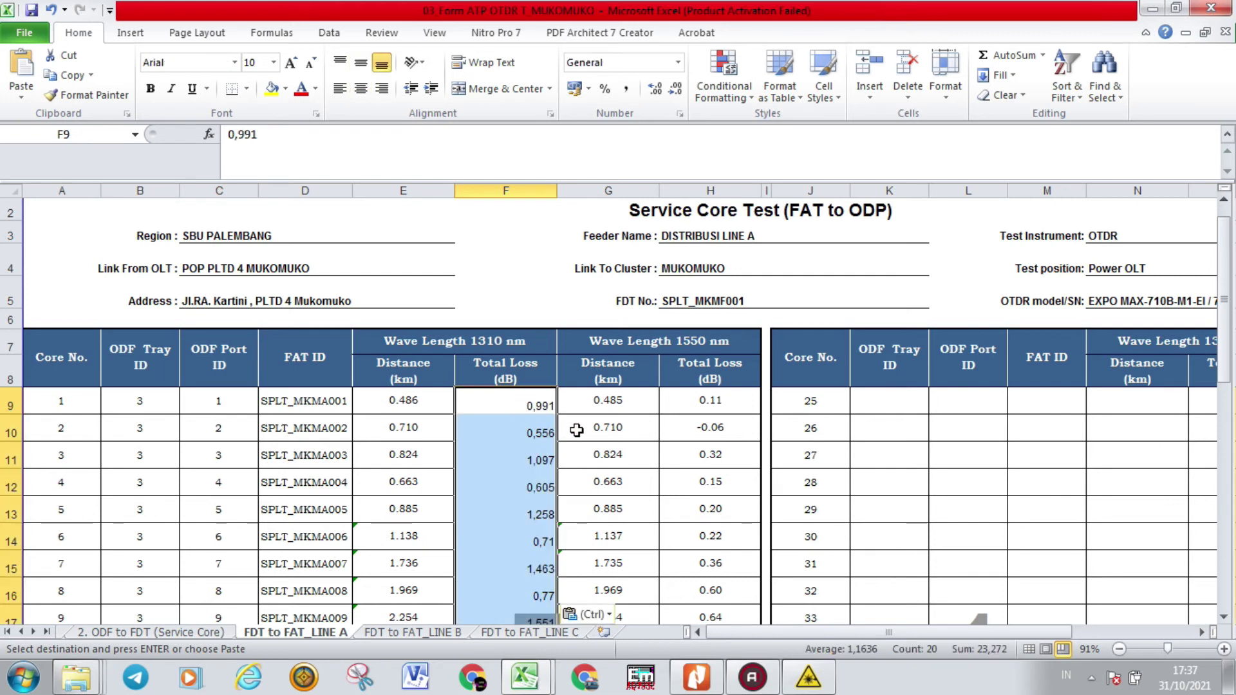
pyautogui.click(576, 430)
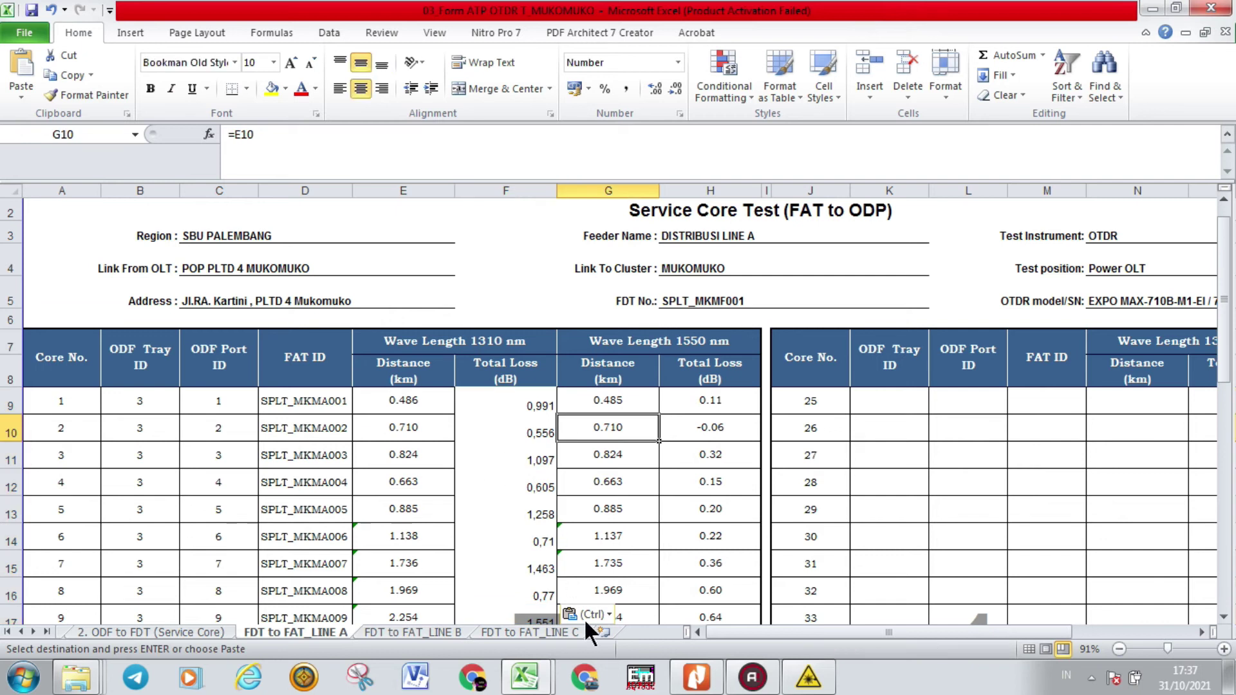
# Paste the ccc fiber lengths (F6:F25) into the 1310 nm Distance column at E9, then select E9:F28
pyautogui.click(602, 587)
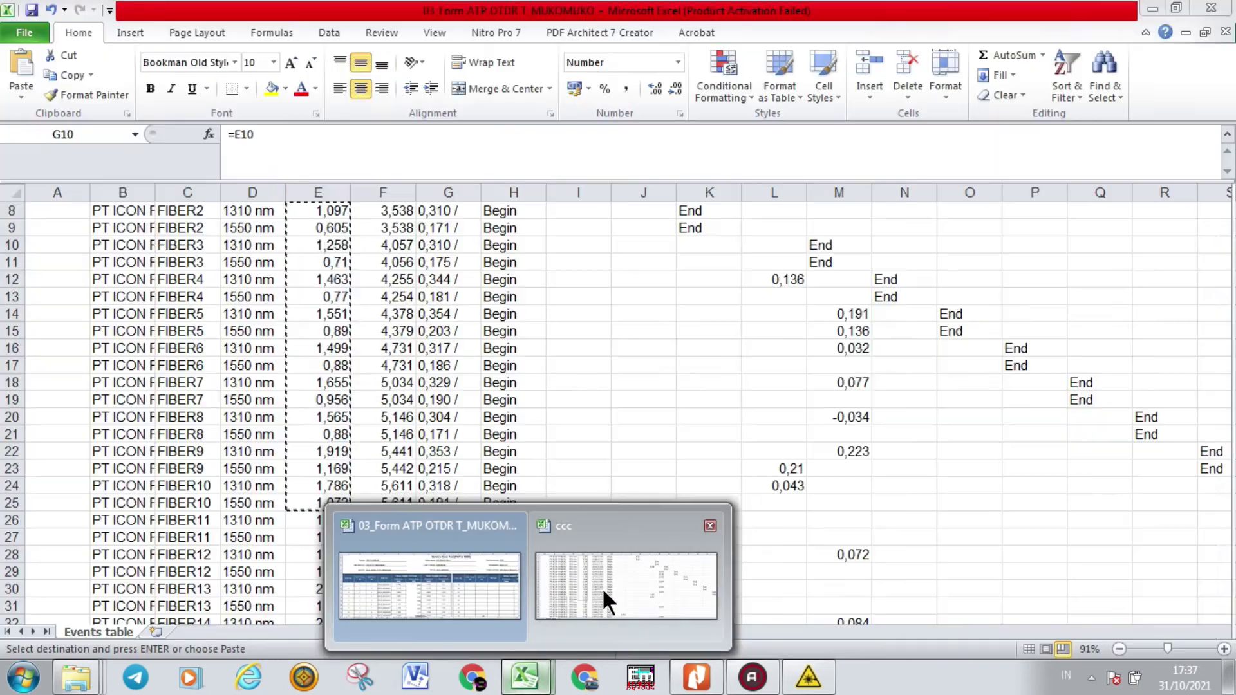
pyautogui.moveTo(1231, 350); pyautogui.dragTo(1225, 237)
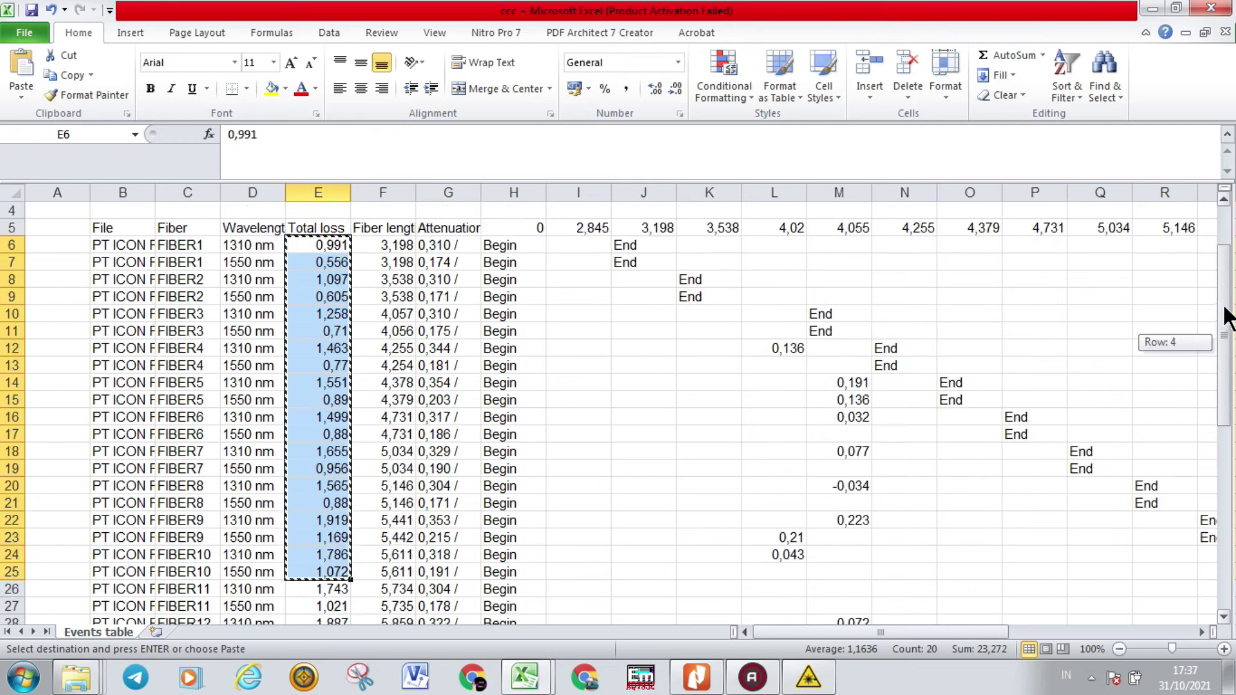
pyautogui.moveTo(396, 296)
pyautogui.mouseDown()
pyautogui.moveTo(407, 587)
pyautogui.moveTo(389, 529)
pyautogui.mouseUp()
pyautogui.hotkey('ctrl', 'c')
pyautogui.moveTo(524, 677)
pyautogui.click(469, 608)
pyautogui.click(404, 406)
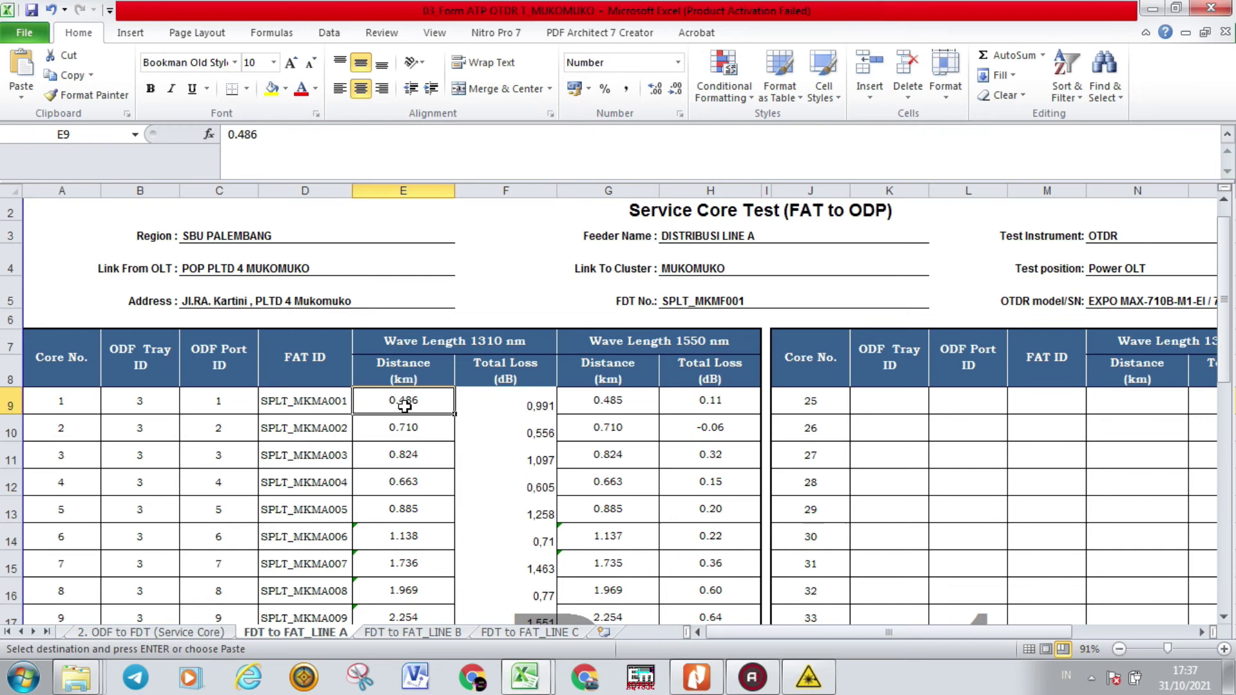
pyautogui.hotkey('ctrl', 'v')
pyautogui.click(403, 406)
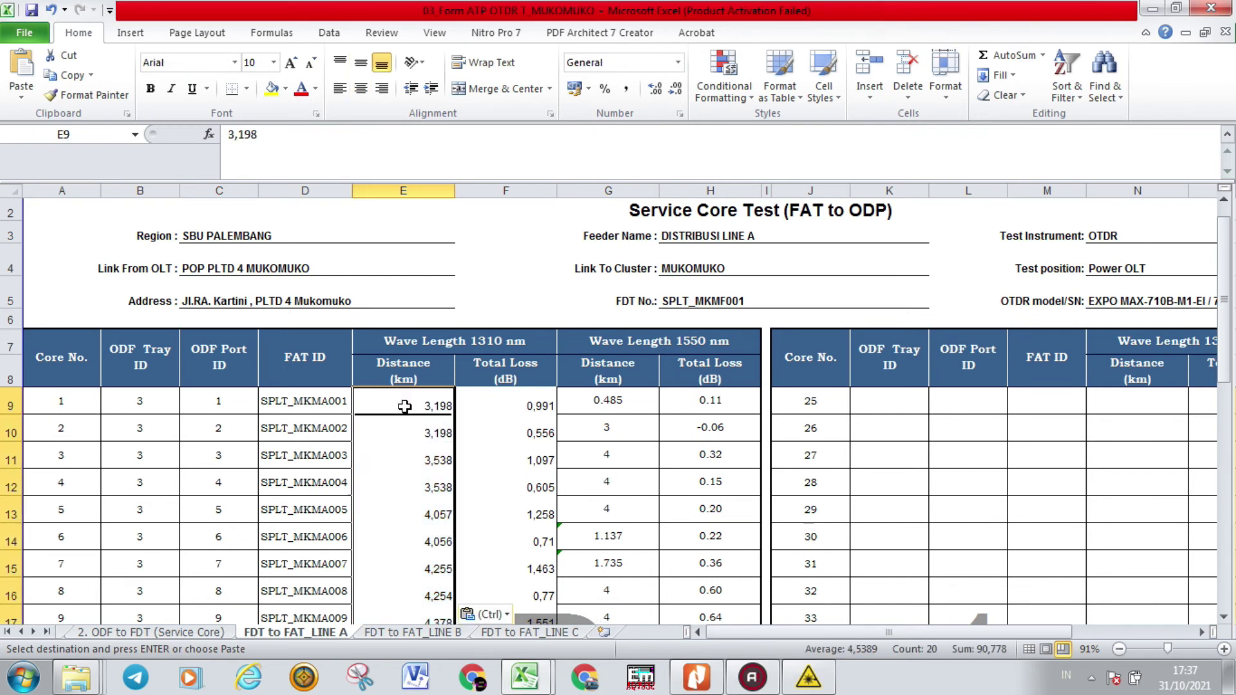
pyautogui.moveTo(392, 405); pyautogui.dragTo(526, 618)
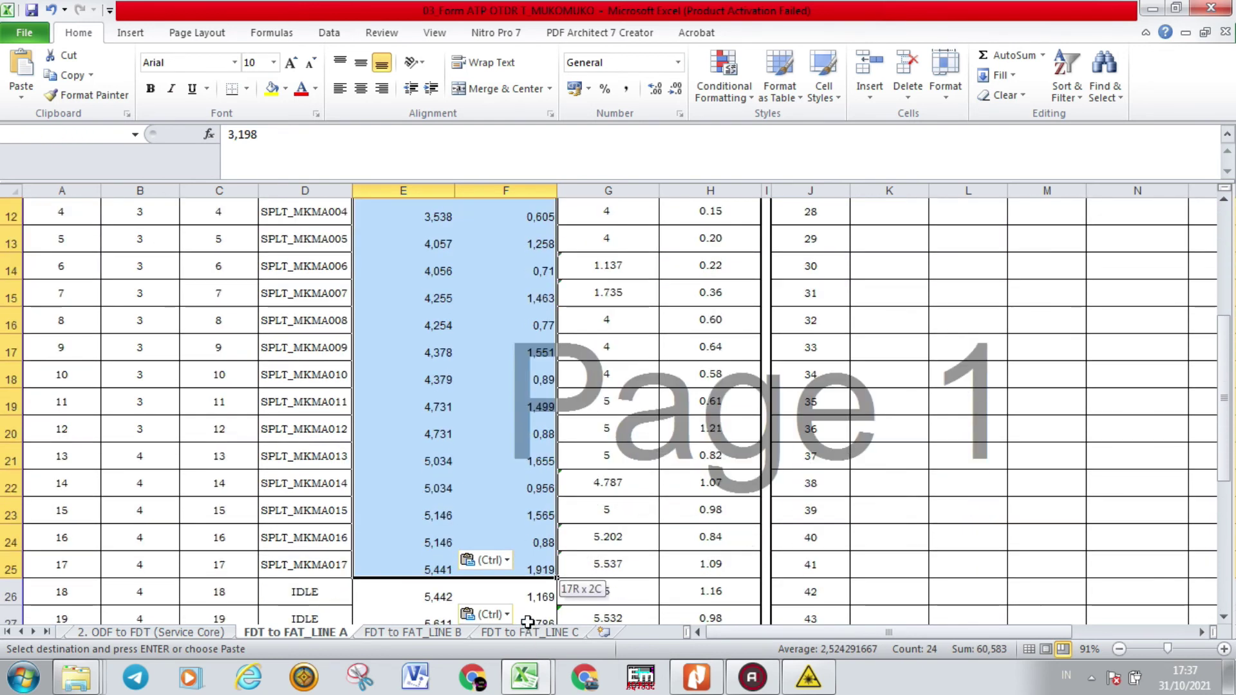
pyautogui.moveTo(526, 618); pyautogui.dragTo(511, 490)
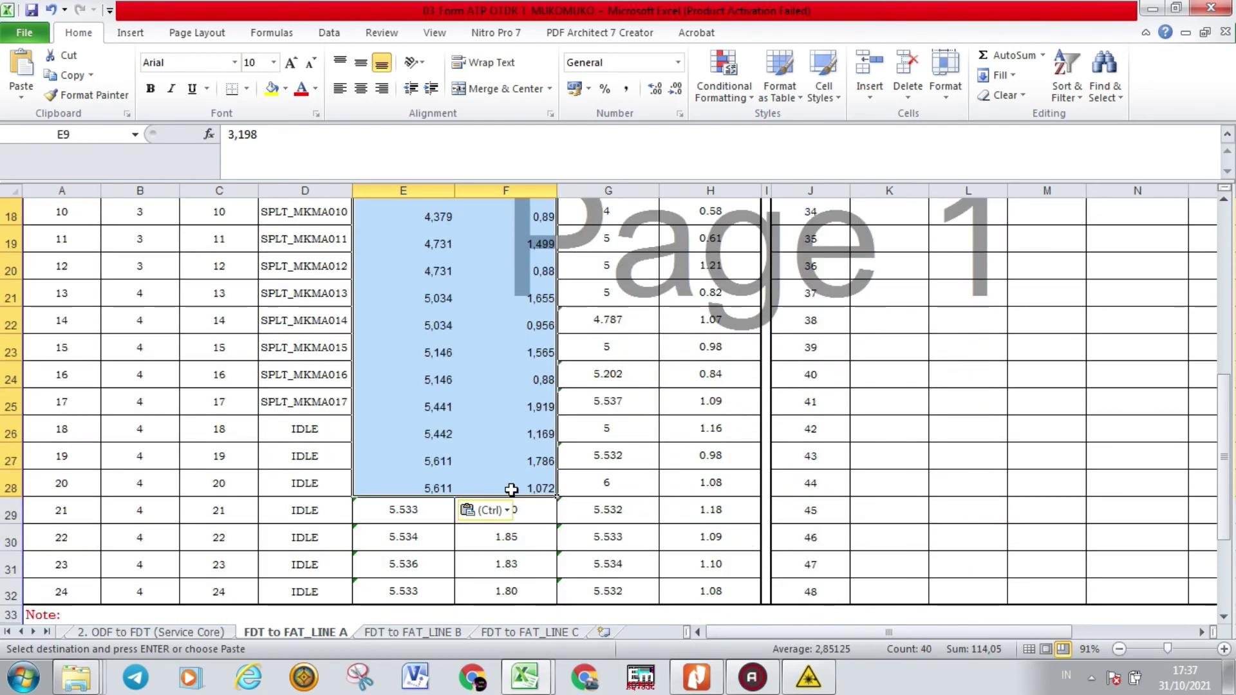
# Give the pasted range thin inside-horizontal and top borders through Format Cells
pyautogui.rightClick(505, 475)
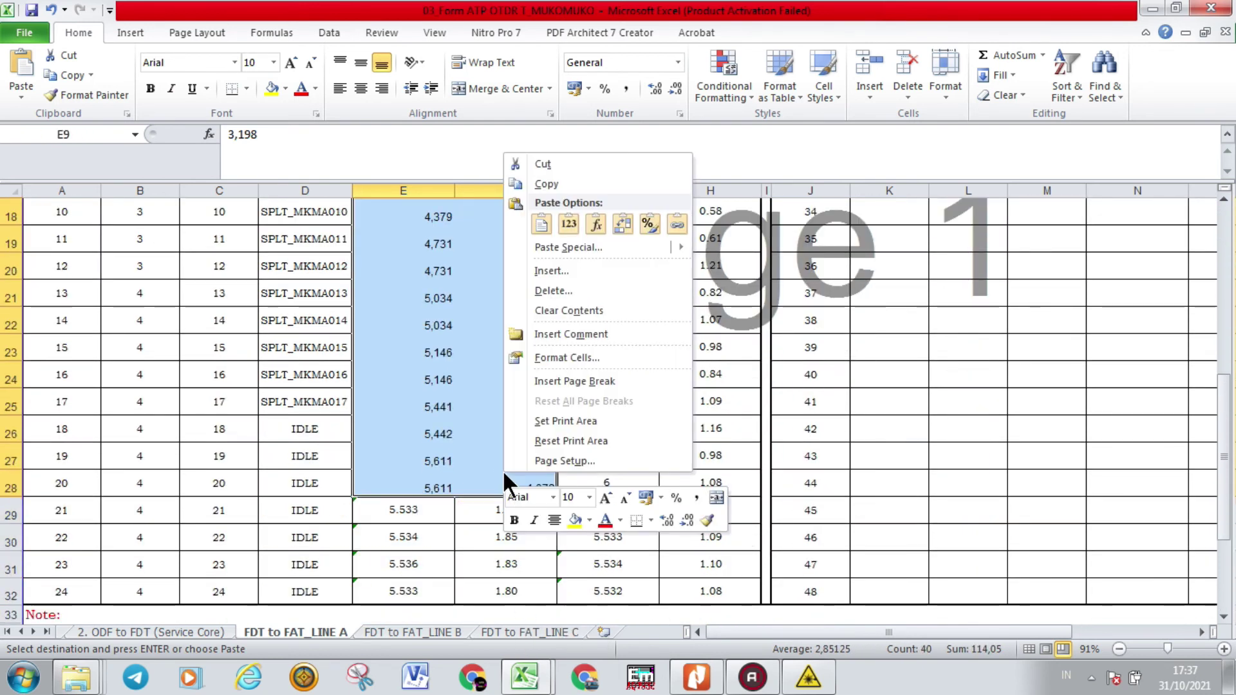
pyautogui.click(564, 357)
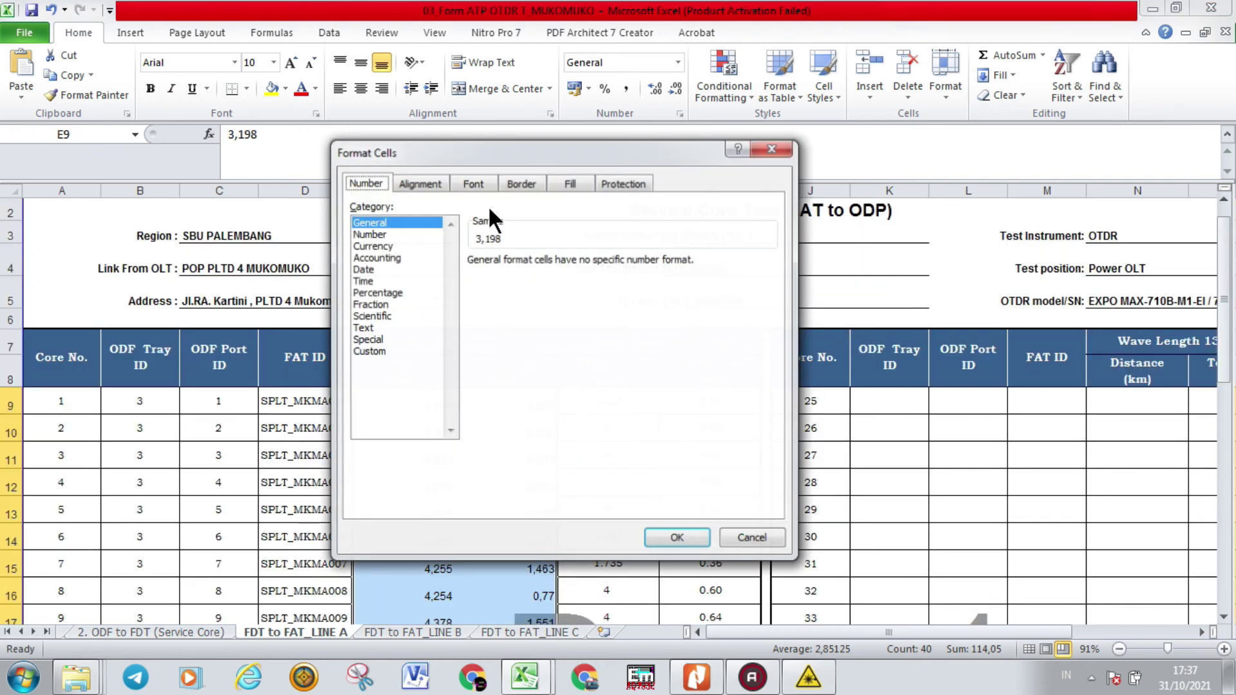
pyautogui.click(518, 182)
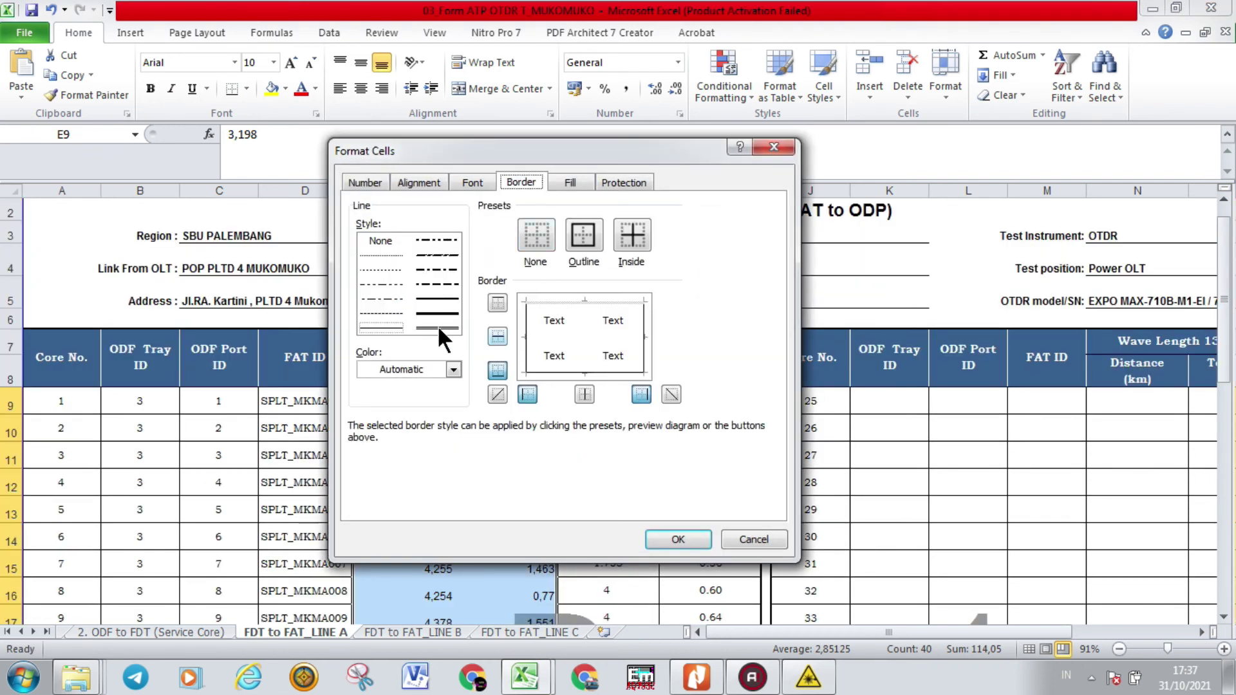
pyautogui.click(557, 342)
pyautogui.click(444, 297)
pyautogui.click(554, 300)
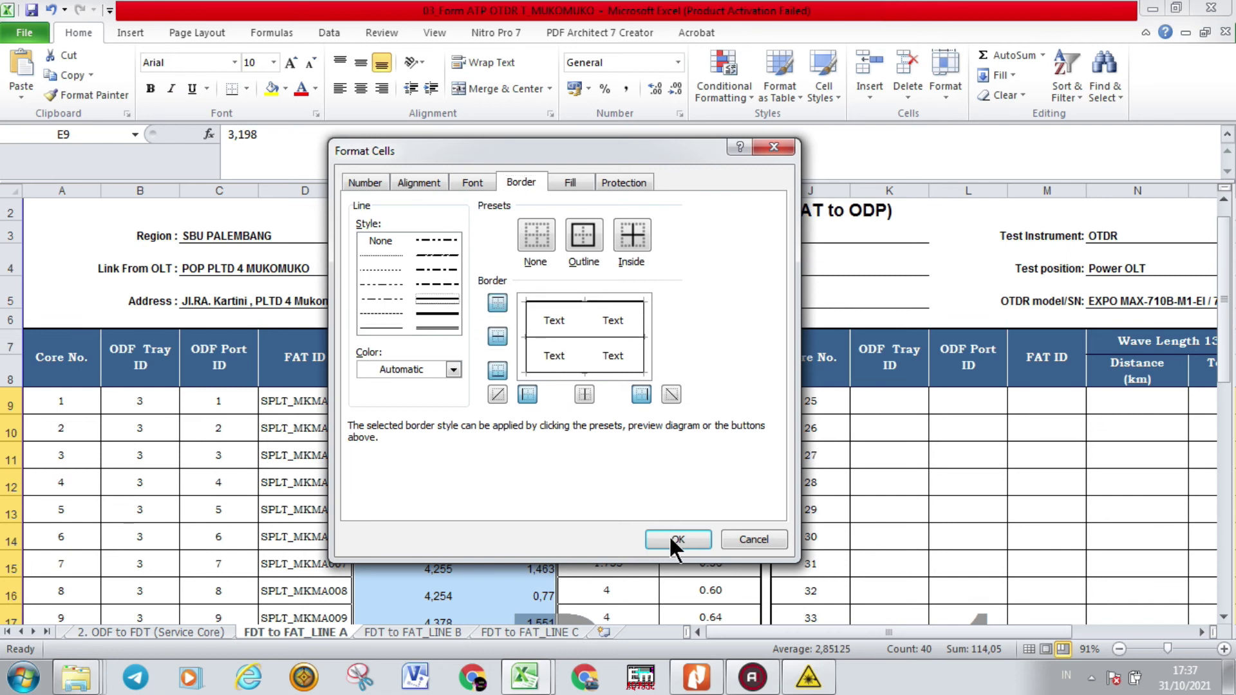
pyautogui.click(670, 537)
# Reselect E9:F22 to check the borders, then return to SORTraceViewer's FIBER1 trace
pyautogui.click(608, 482)
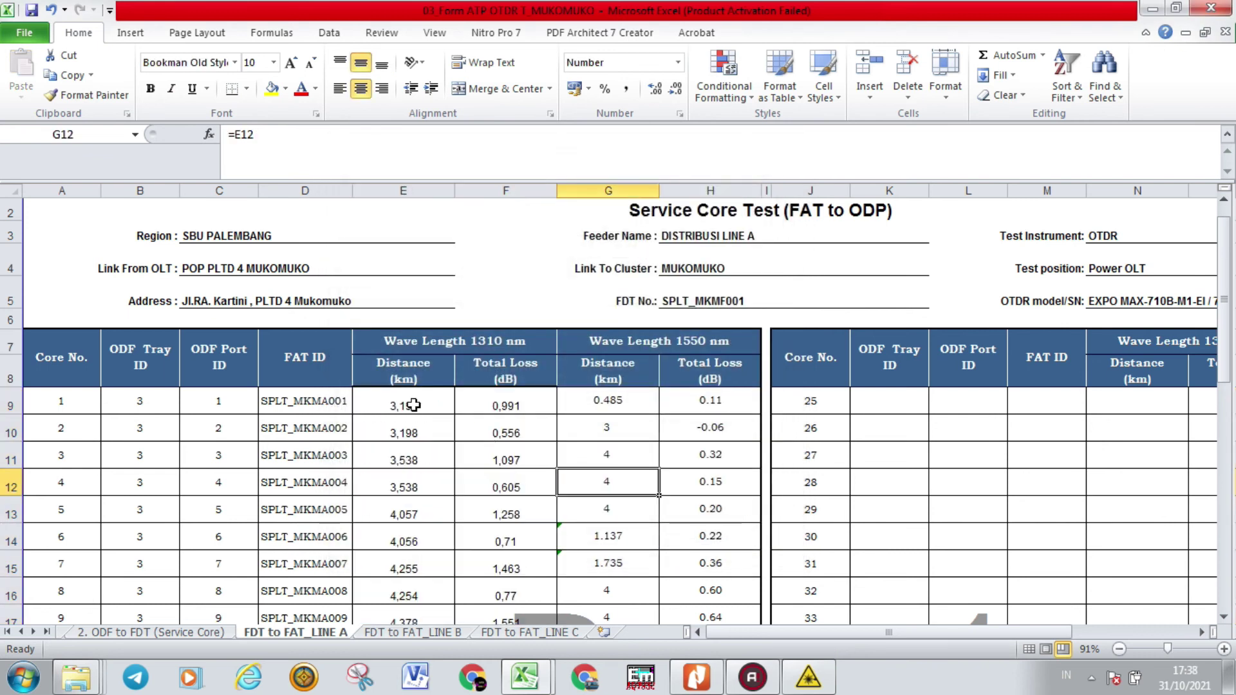
pyautogui.moveTo(413, 405); pyautogui.dragTo(490, 607)
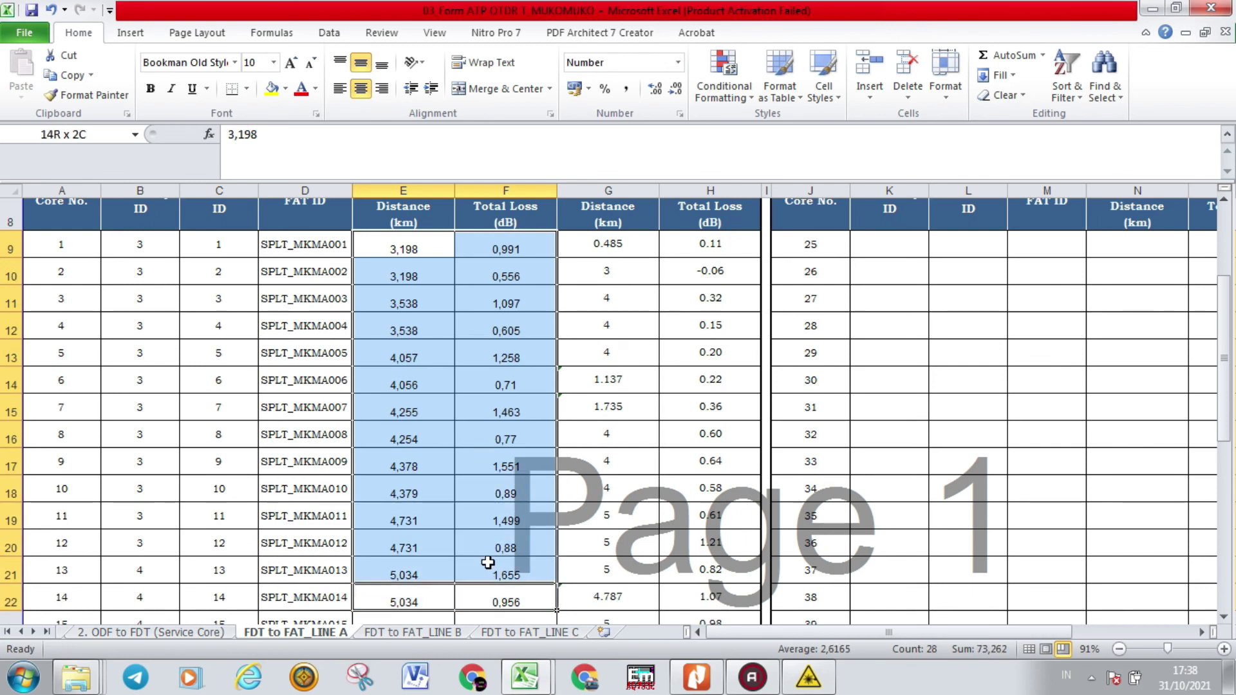
pyautogui.moveTo(490, 607); pyautogui.dragTo(487, 608)
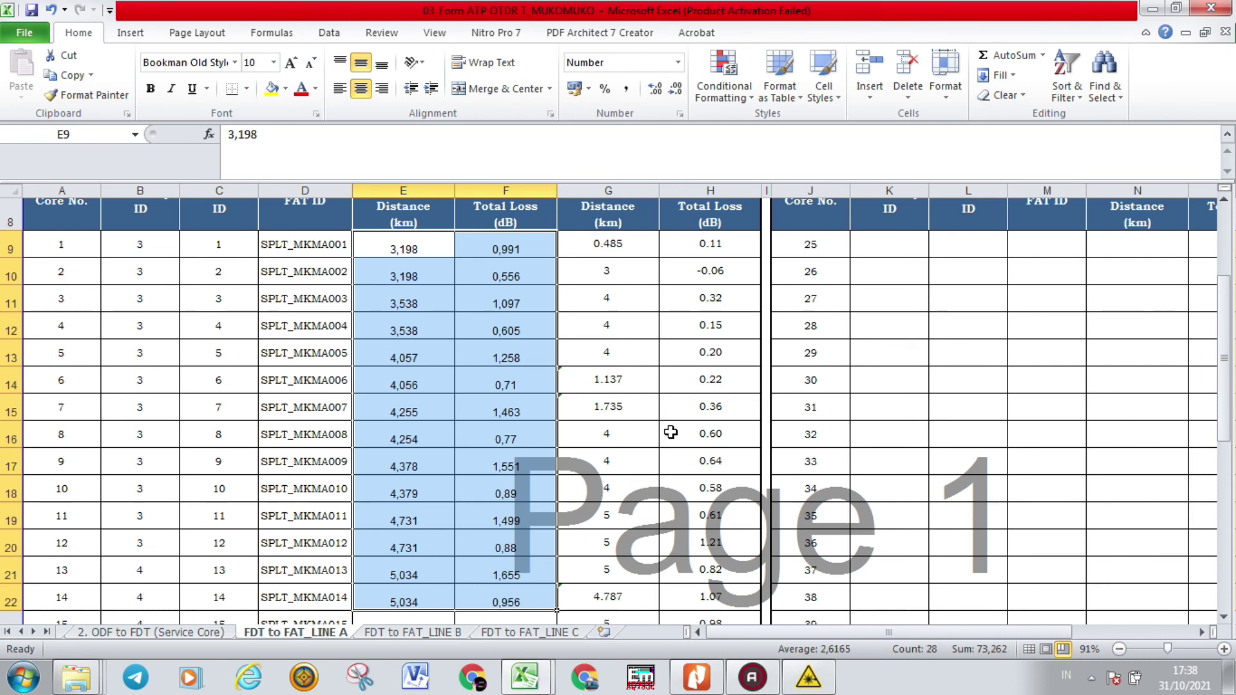
pyautogui.click(808, 678)
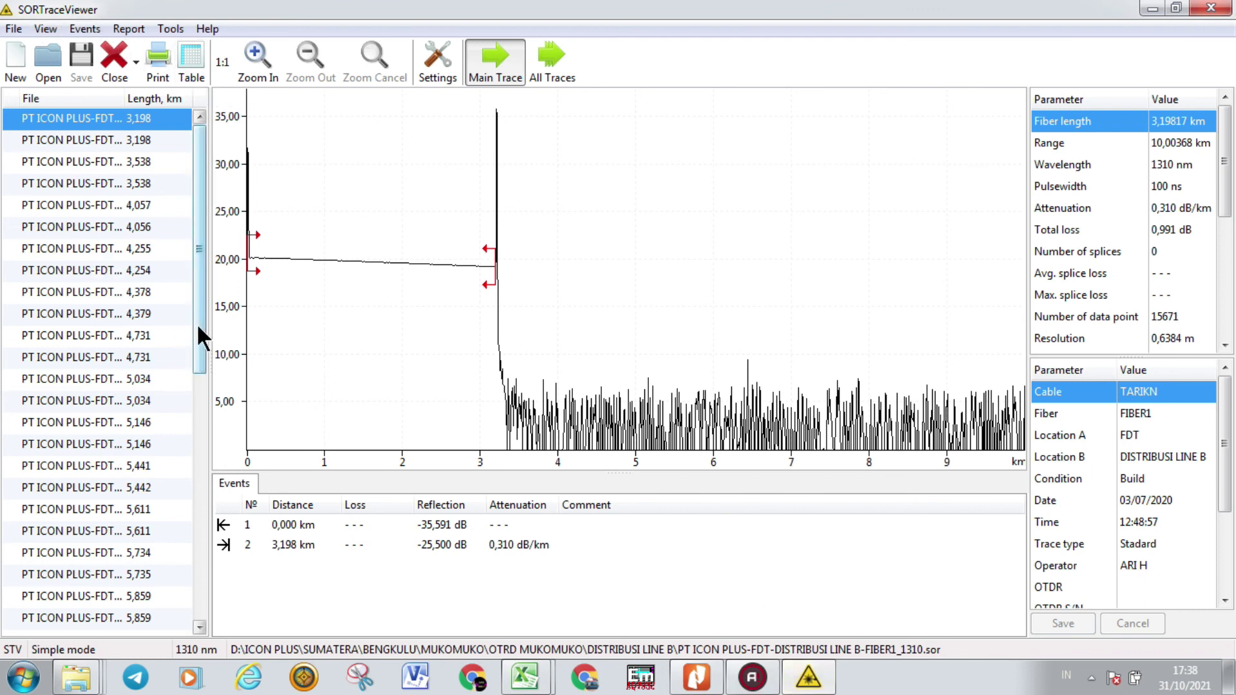
# Scan the trace file lengths, then return to the 03_Form ATP OTDR workbook's FDT to FAT_LINE A sheet
pyautogui.moveTo(196, 323)
pyautogui.mouseDown()
pyautogui.moveTo(206, 449)
pyautogui.moveTo(225, 250)
pyautogui.mouseUp()
pyautogui.click(525, 676)
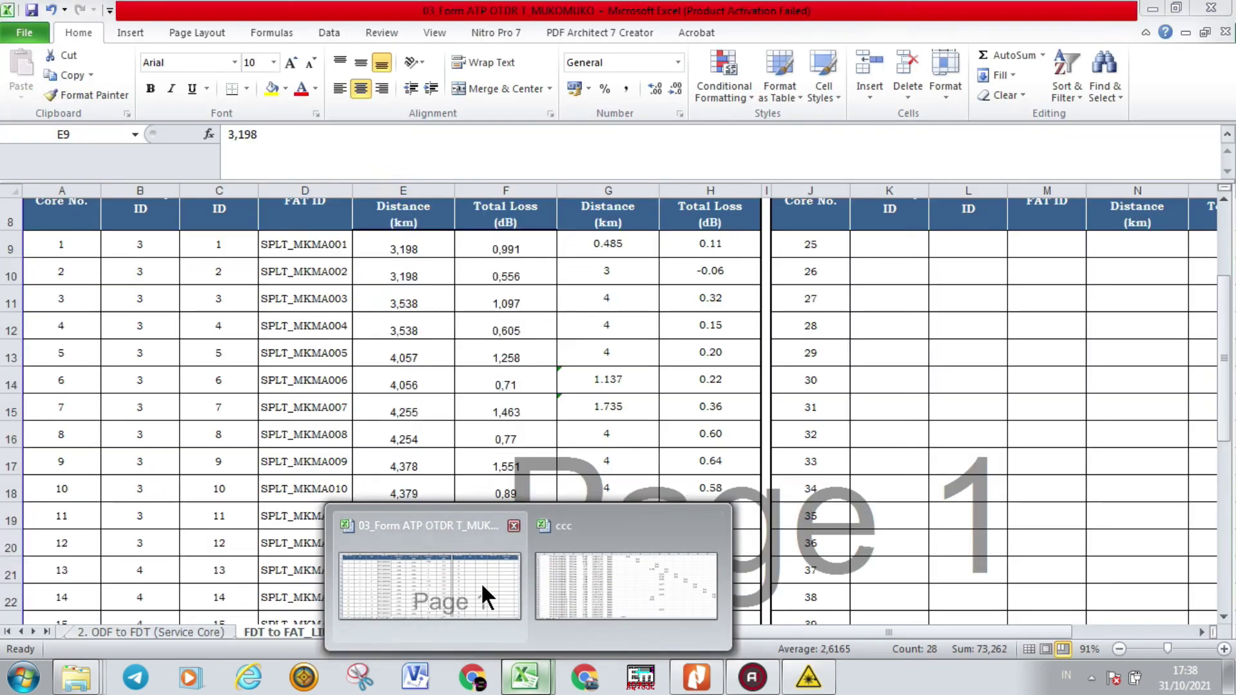
pyautogui.click(481, 582)
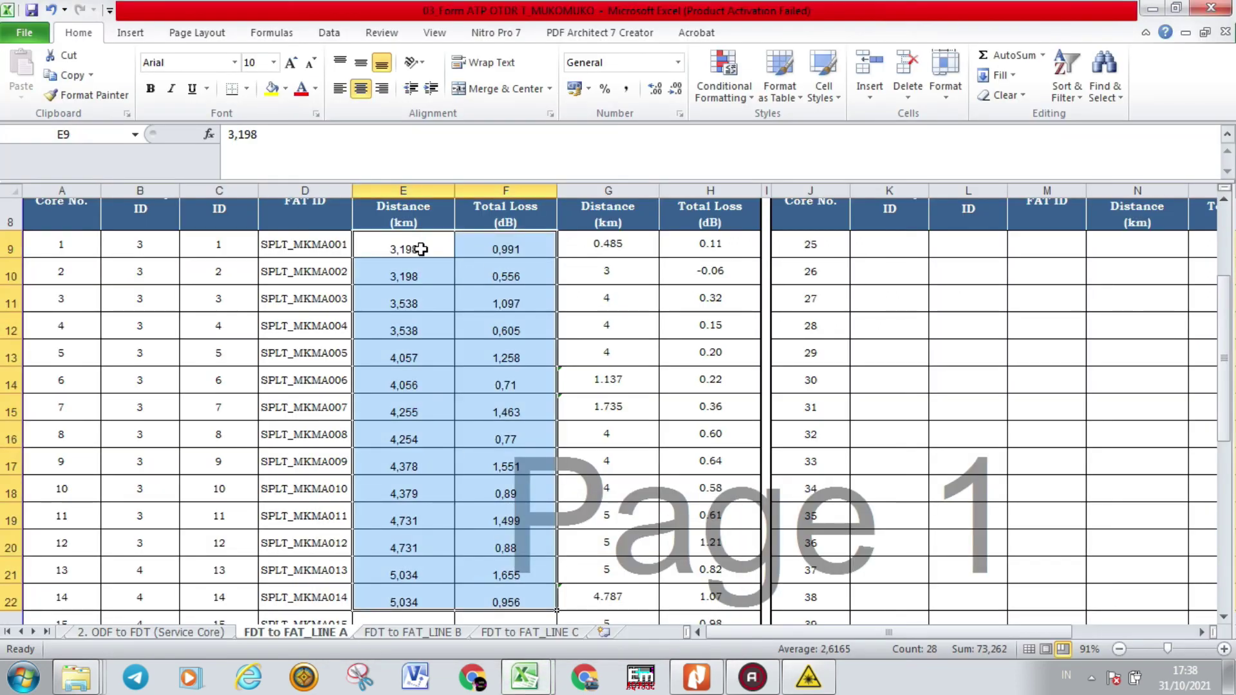
pyautogui.click(506, 256)
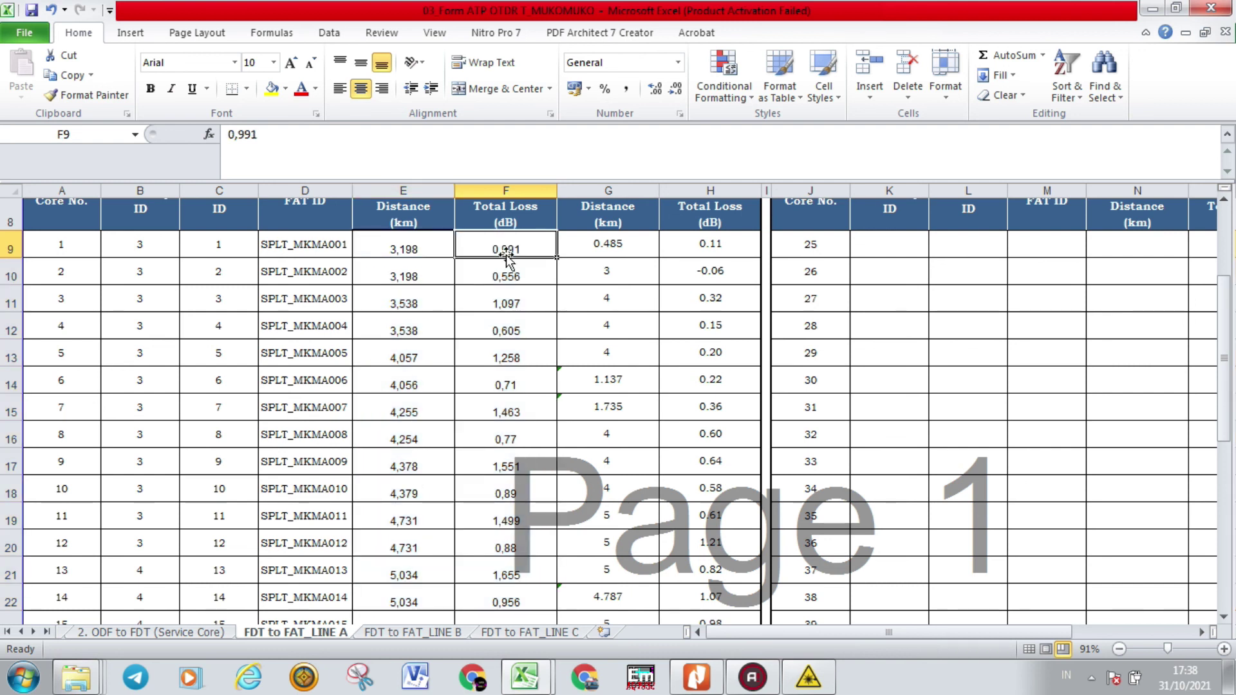